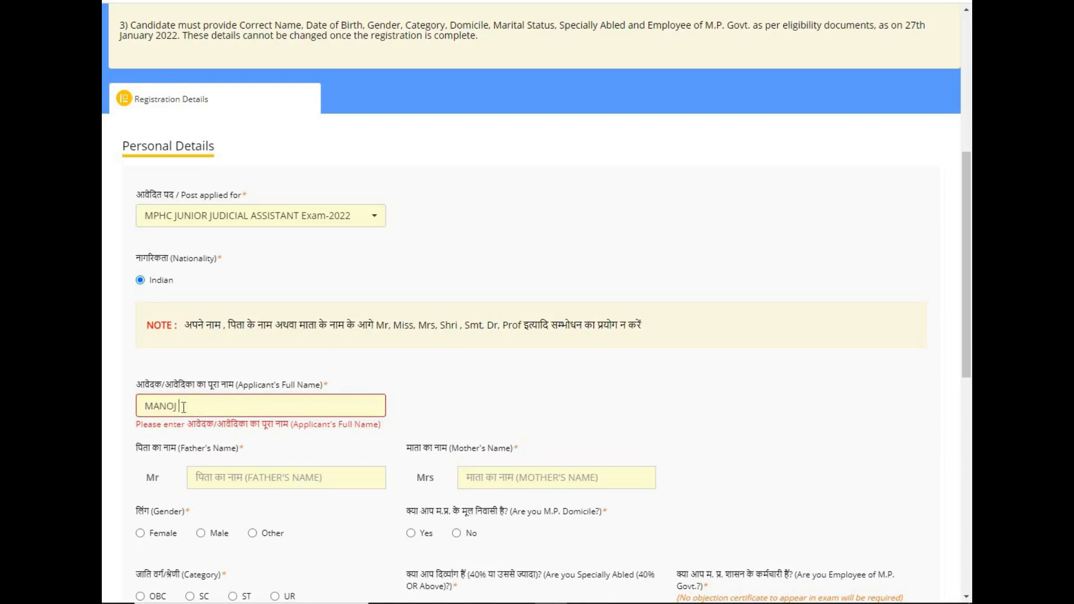
Complete the applicant's full name, enter the father's and mother's full names, and select Male.
{"action": "type", "text": "GUPTA"}
{"action": "left_click", "coordinate": [256, 481]}
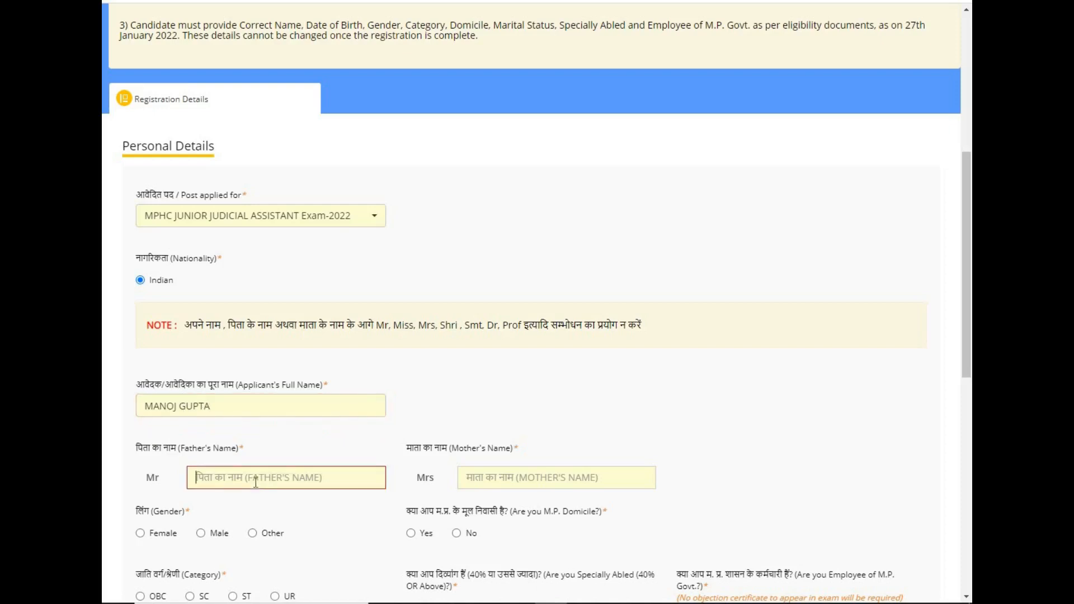
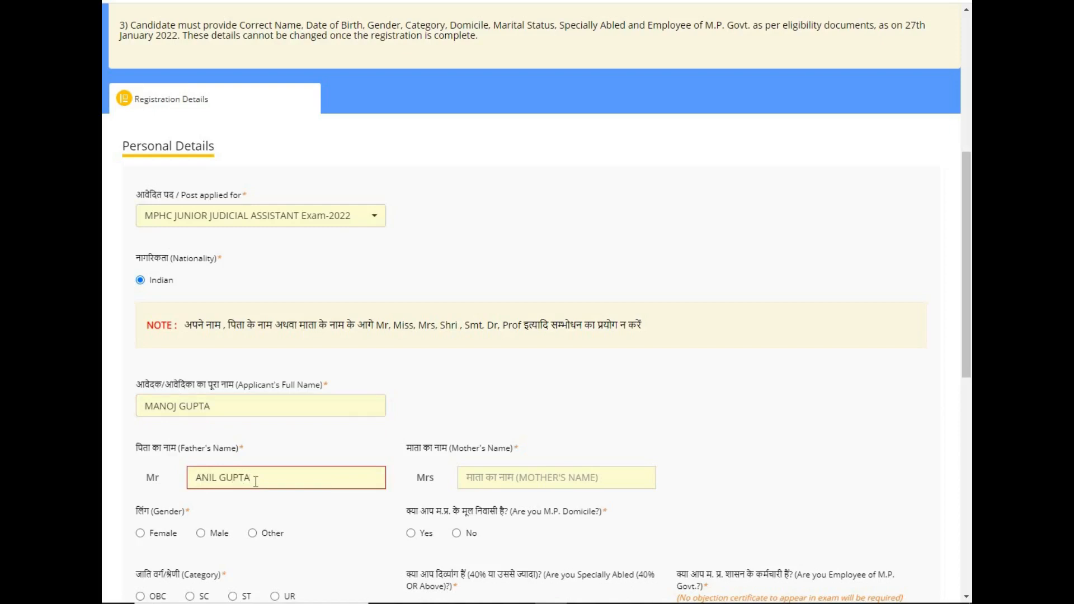
{"action": "key", "text": "Tab"}
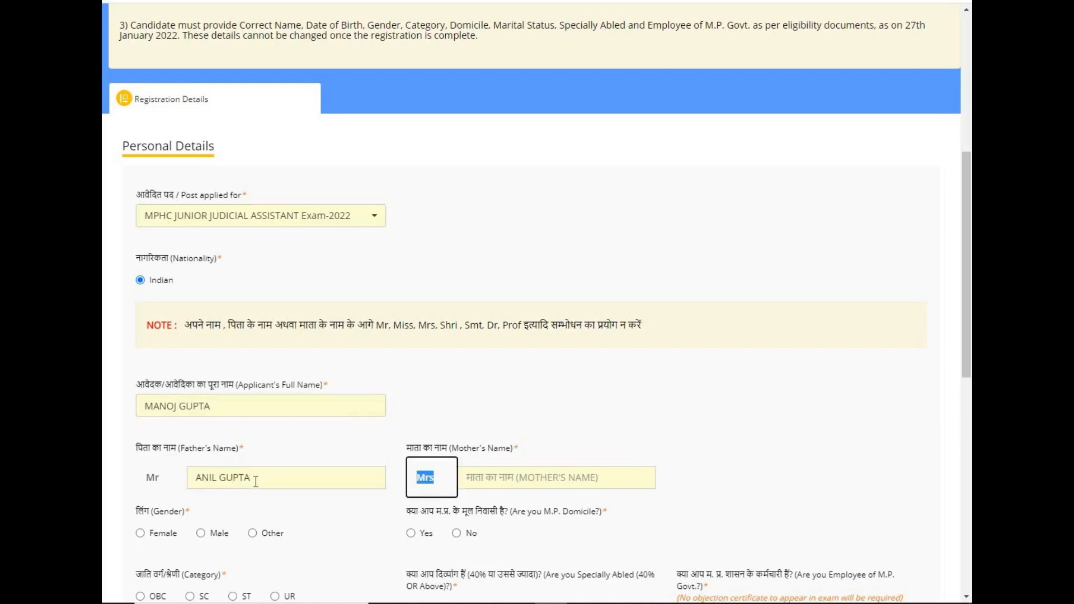
{"action": "left_click", "coordinate": [476, 482]}
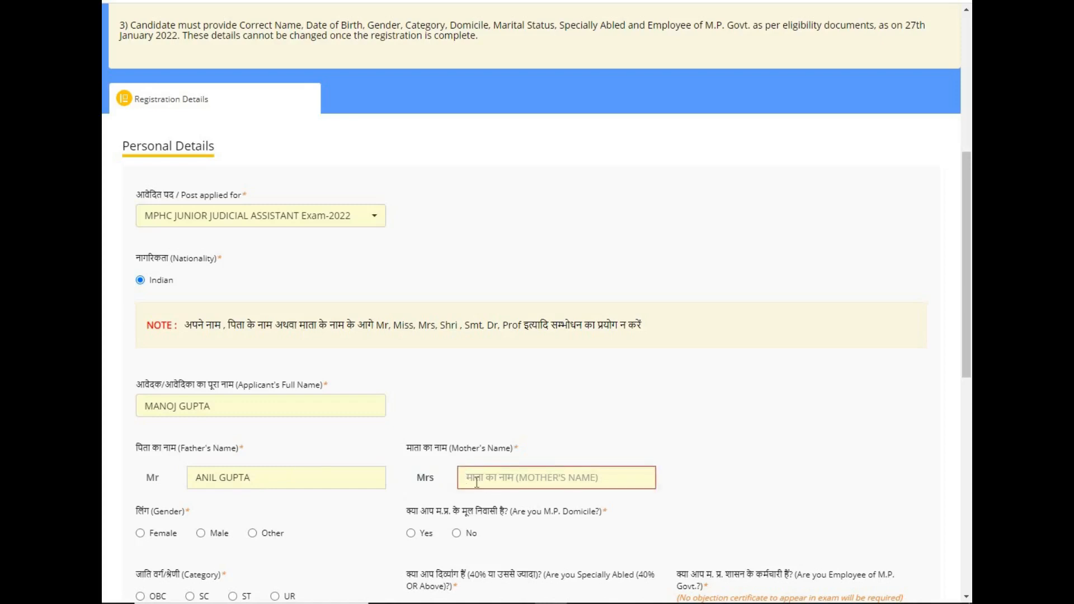
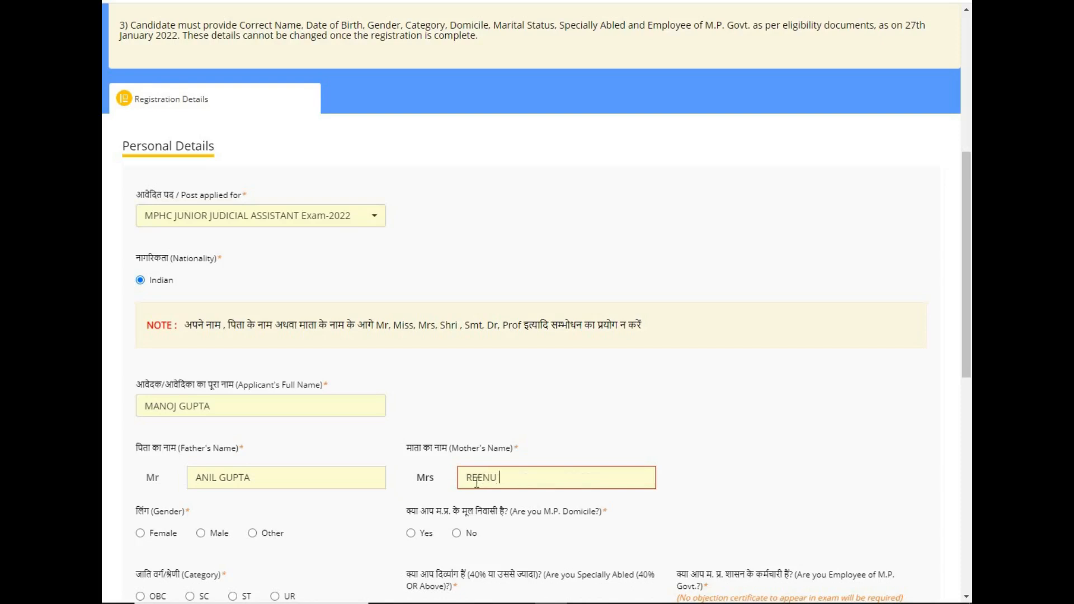
{"action": "left_click", "coordinate": [202, 535]}
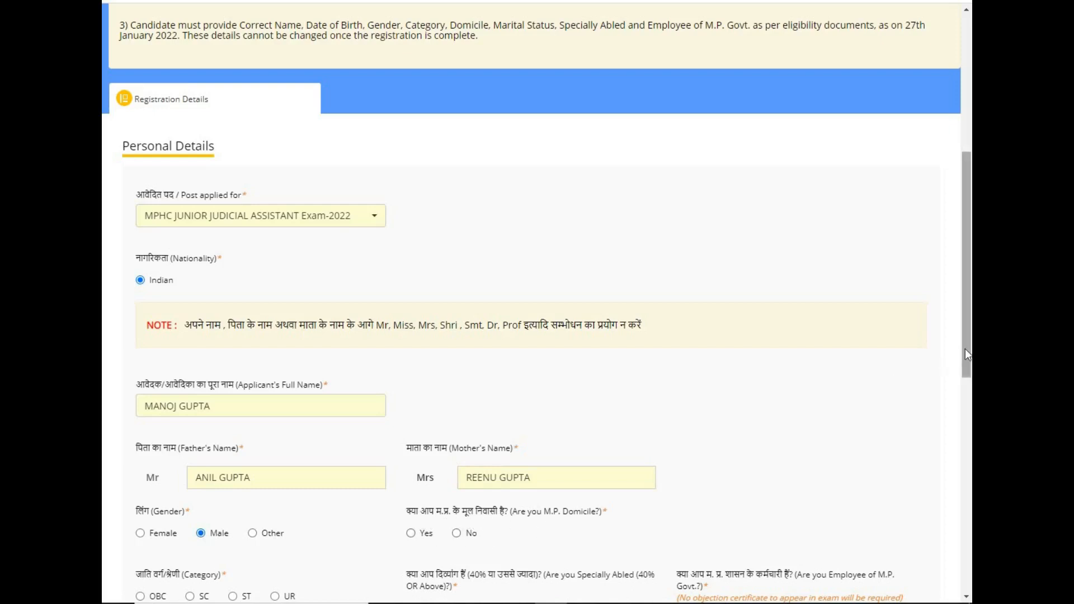
Set M.P. domicile to Yes after briefly trying No, keep category UR, and choose not specially abled.
{"action": "left_click_drag", "start_coordinate": [965, 348], "coordinate": [967, 437]}
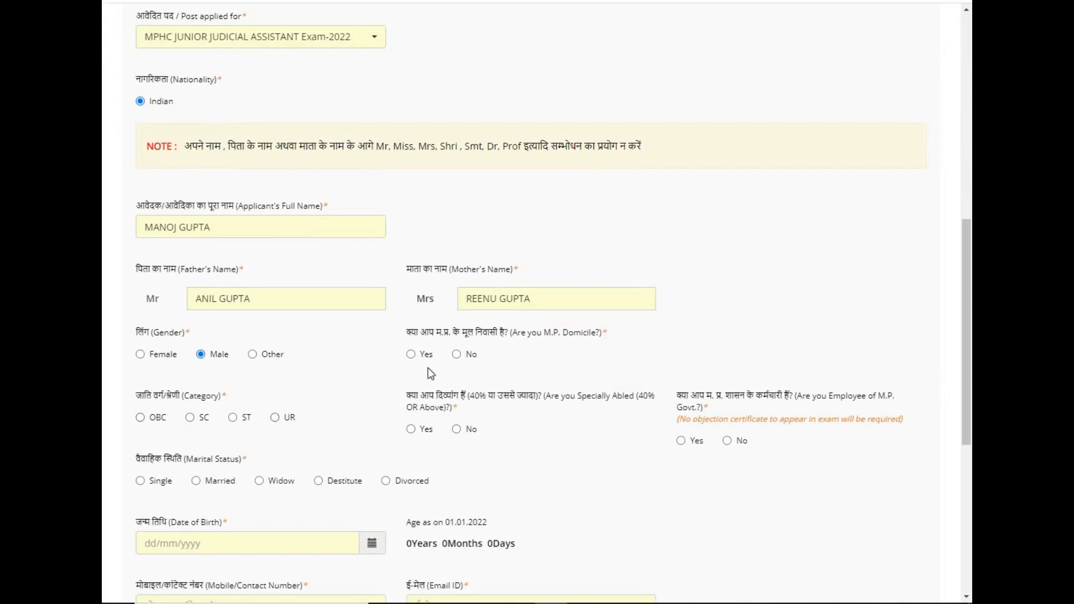
{"action": "left_click", "coordinate": [457, 354]}
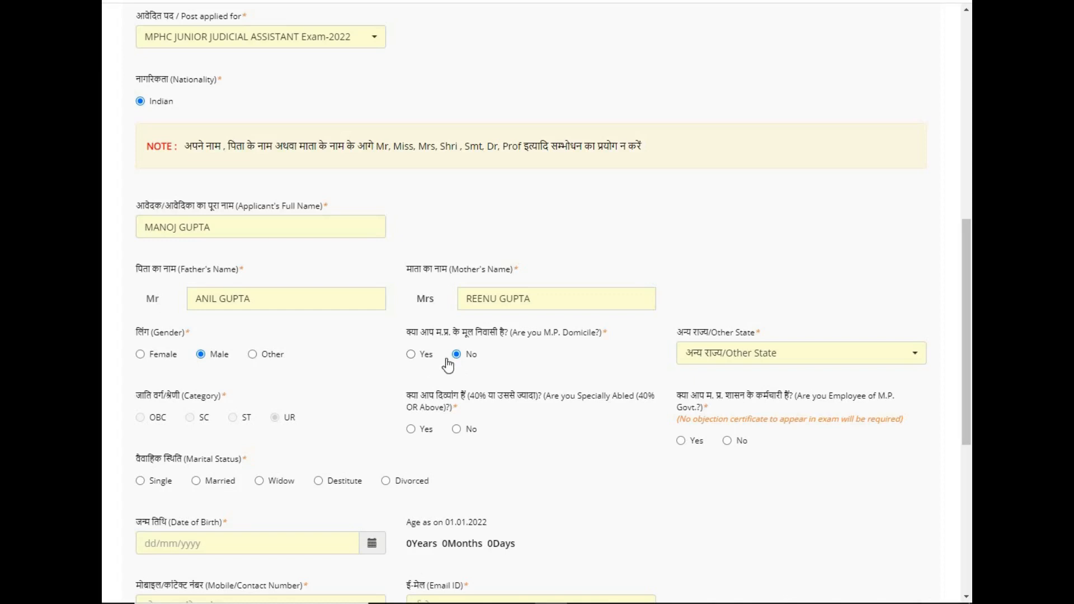
{"action": "left_click", "coordinate": [699, 362]}
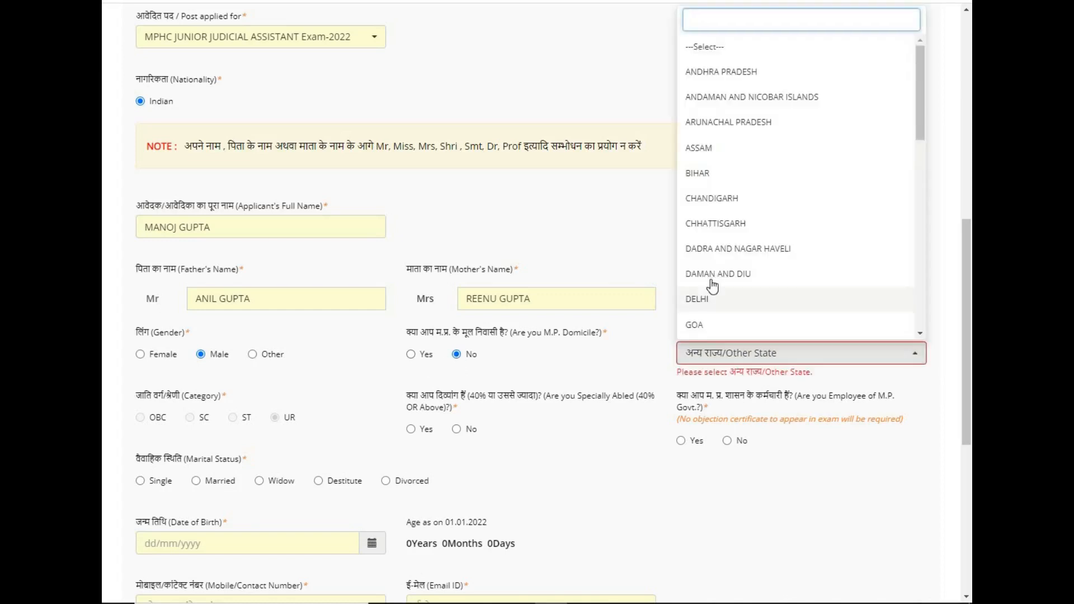
{"action": "left_click", "coordinate": [390, 372]}
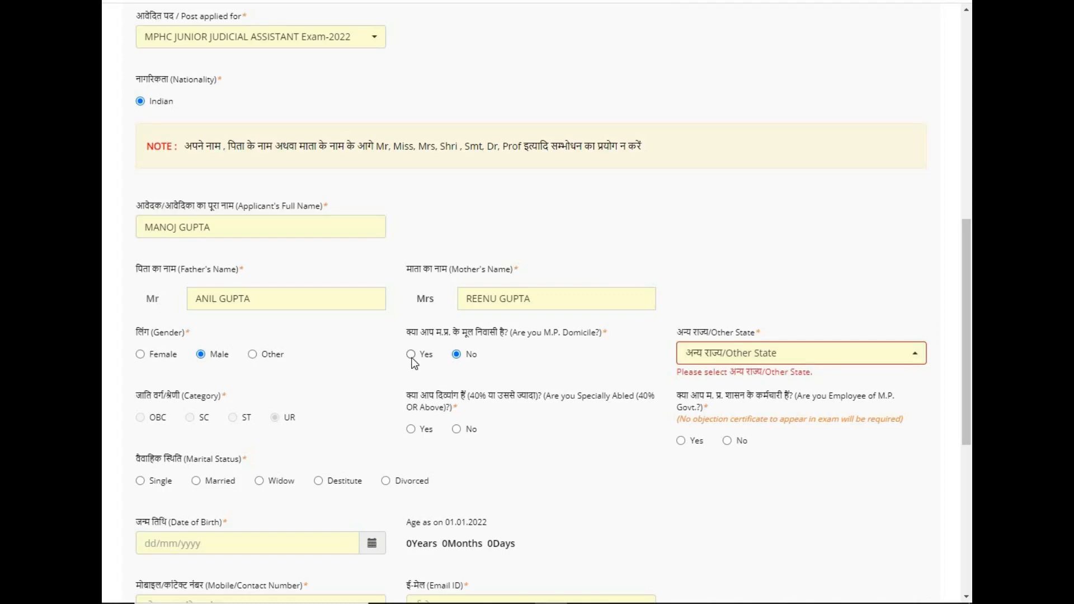
{"action": "left_click", "coordinate": [411, 355]}
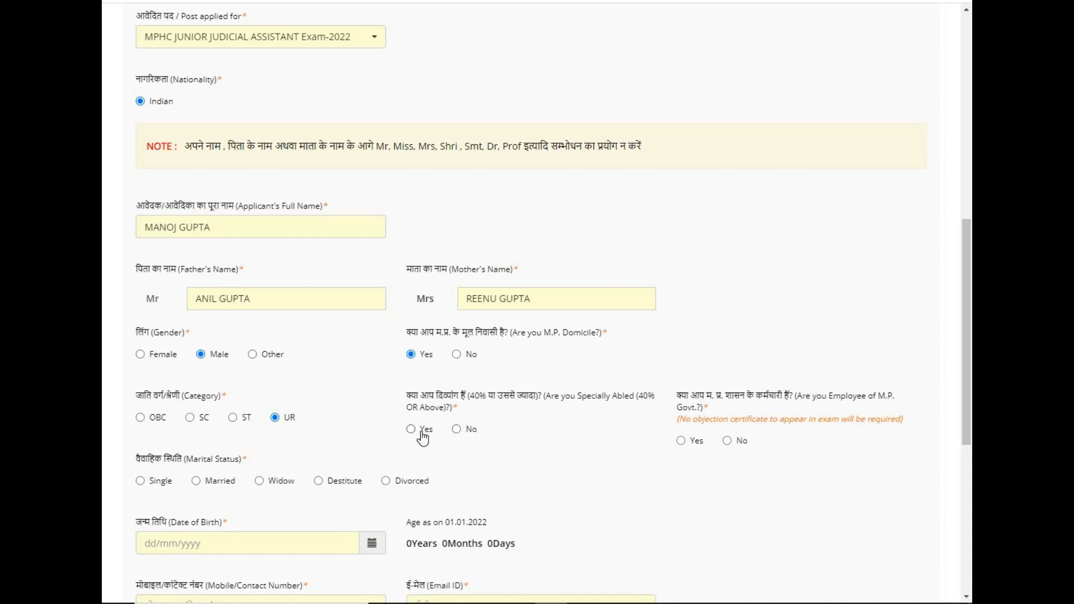
{"action": "left_click", "coordinate": [458, 430]}
Answer No for M.P. Govt employee, choose Single, and pick 10/10/1998 as date of birth.
{"action": "left_click", "coordinate": [727, 441]}
{"action": "left_click", "coordinate": [140, 482]}
{"action": "left_click", "coordinate": [372, 543]}
{"action": "left_click", "coordinate": [223, 367]}
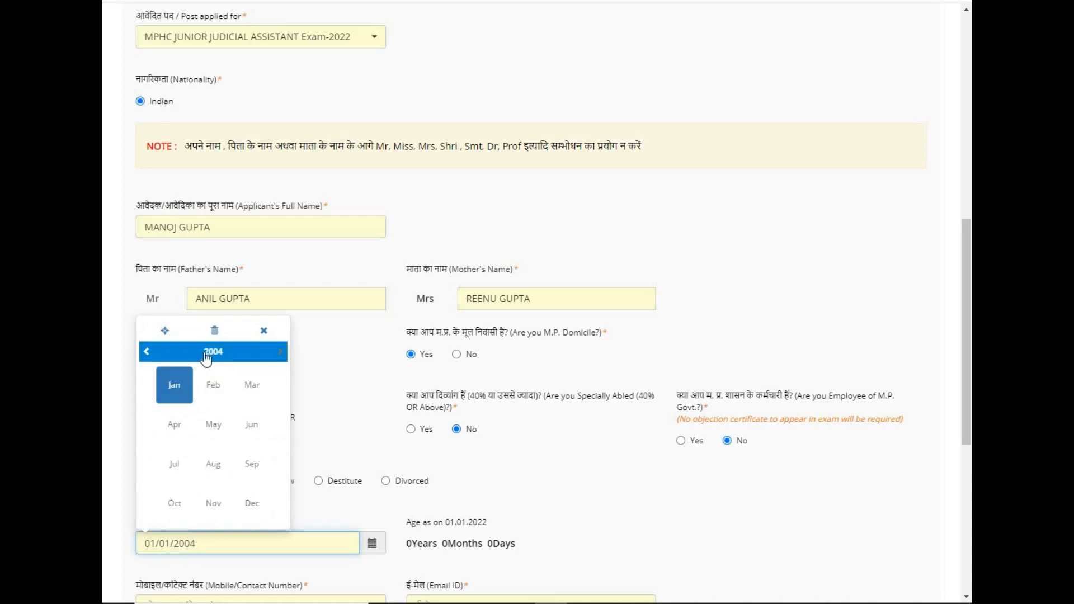
{"action": "left_click", "coordinate": [211, 353]}
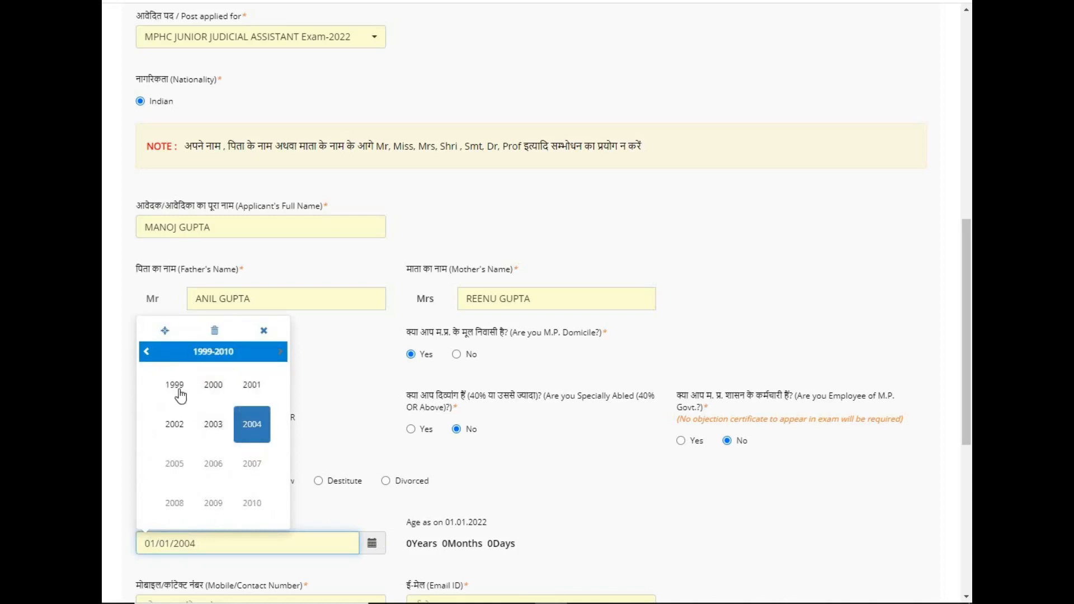
{"action": "left_click", "coordinate": [146, 352]}
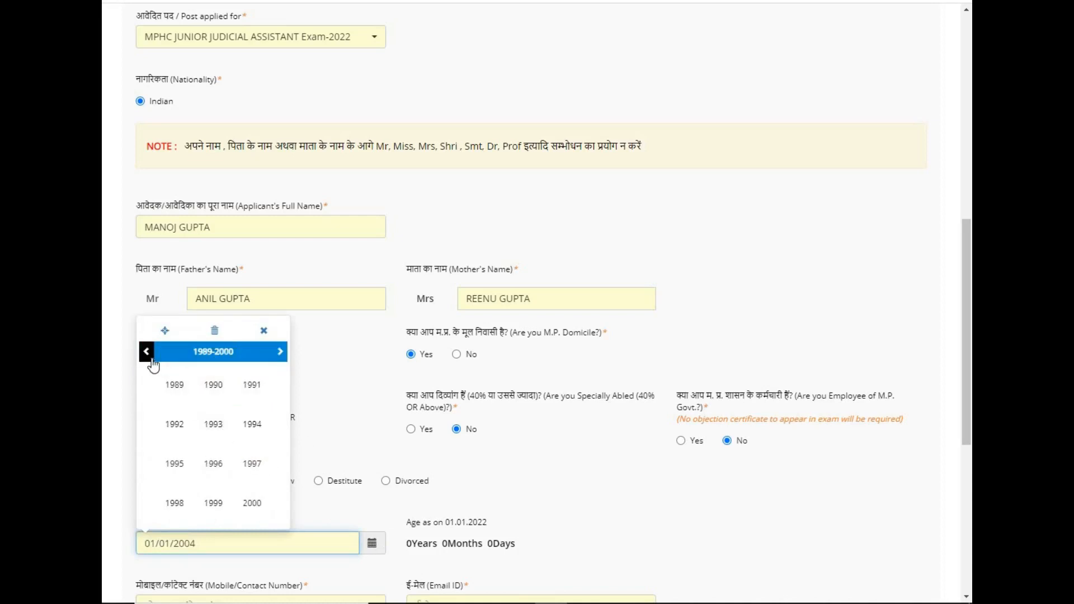
{"action": "left_click", "coordinate": [178, 504]}
{"action": "left_click", "coordinate": [175, 503]}
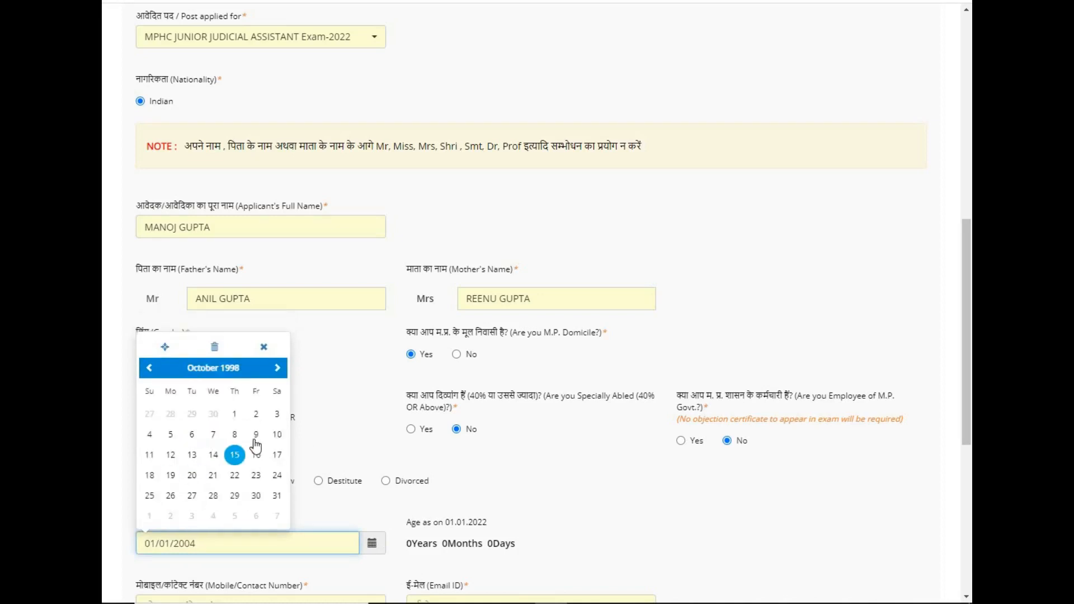
{"action": "left_click", "coordinate": [277, 435]}
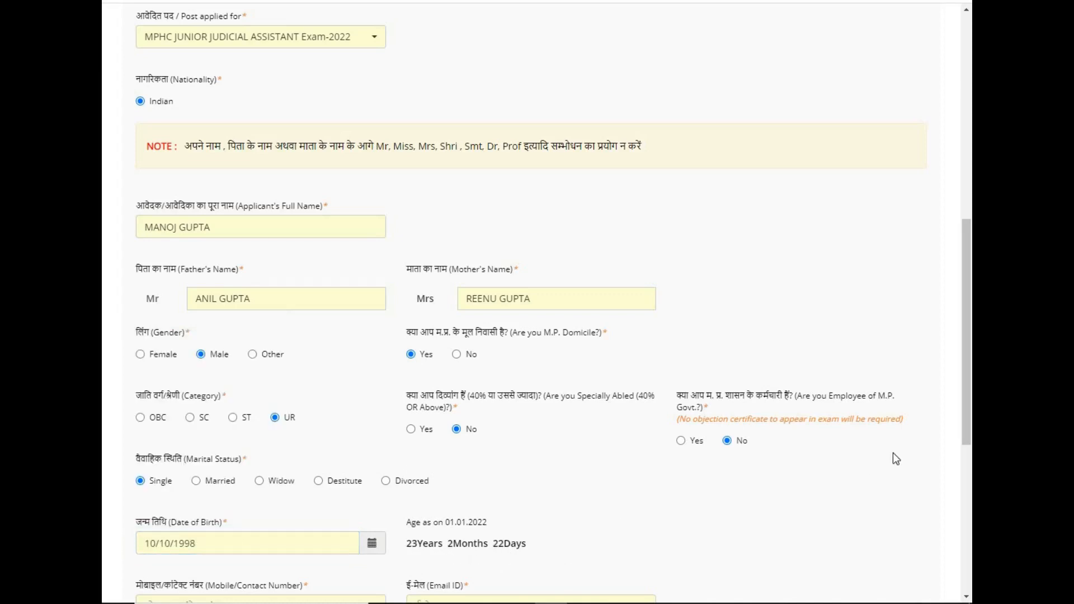
Enter the applicant's mobile number in the Mobile/Contact Number field and tick the Declaration checkbox.
{"action": "left_click_drag", "start_coordinate": [967, 417], "coordinate": [967, 470]}
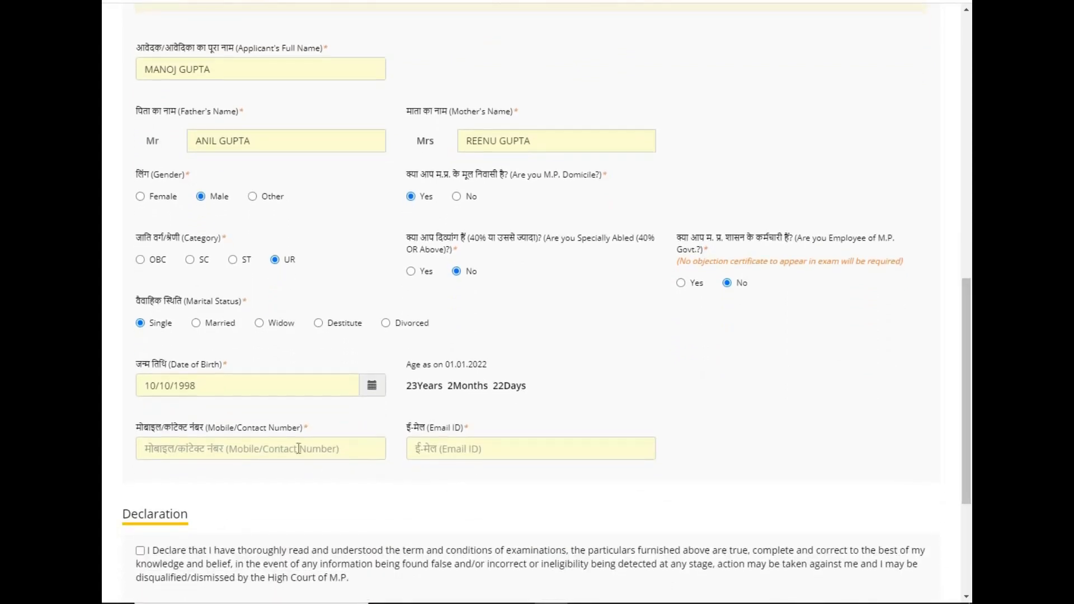
{"action": "left_click", "coordinate": [359, 450]}
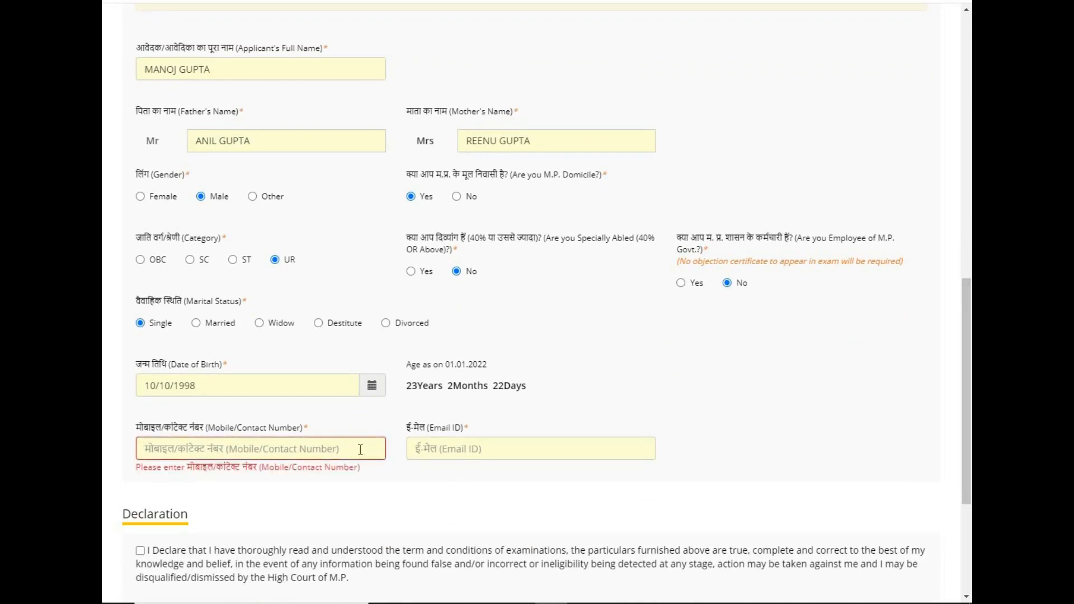
{"action": "type", "text": "9999999999"}
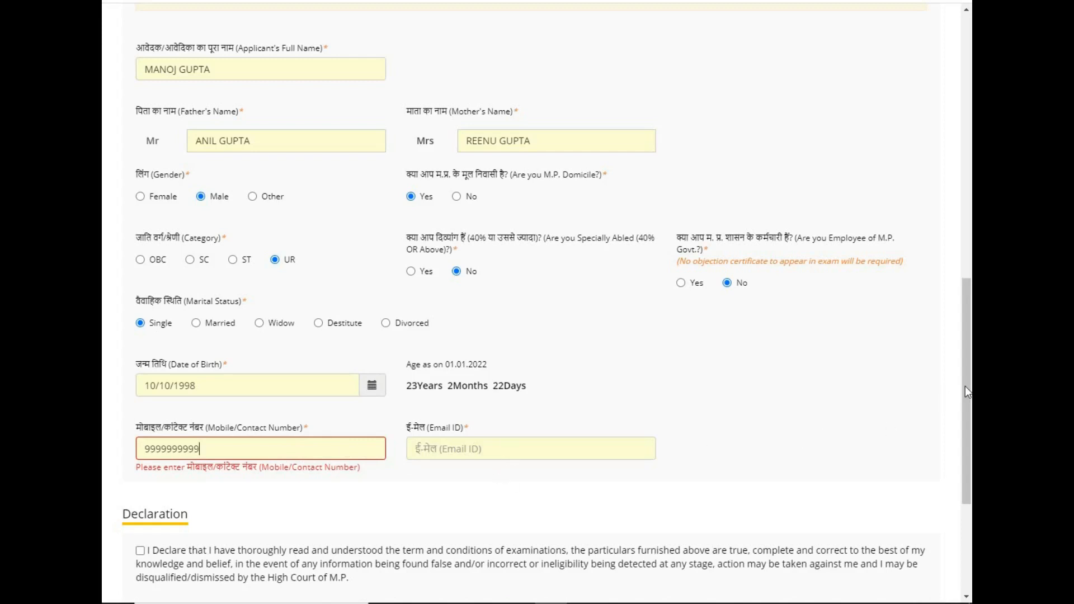
{"action": "left_click_drag", "start_coordinate": [965, 386], "coordinate": [970, 461]}
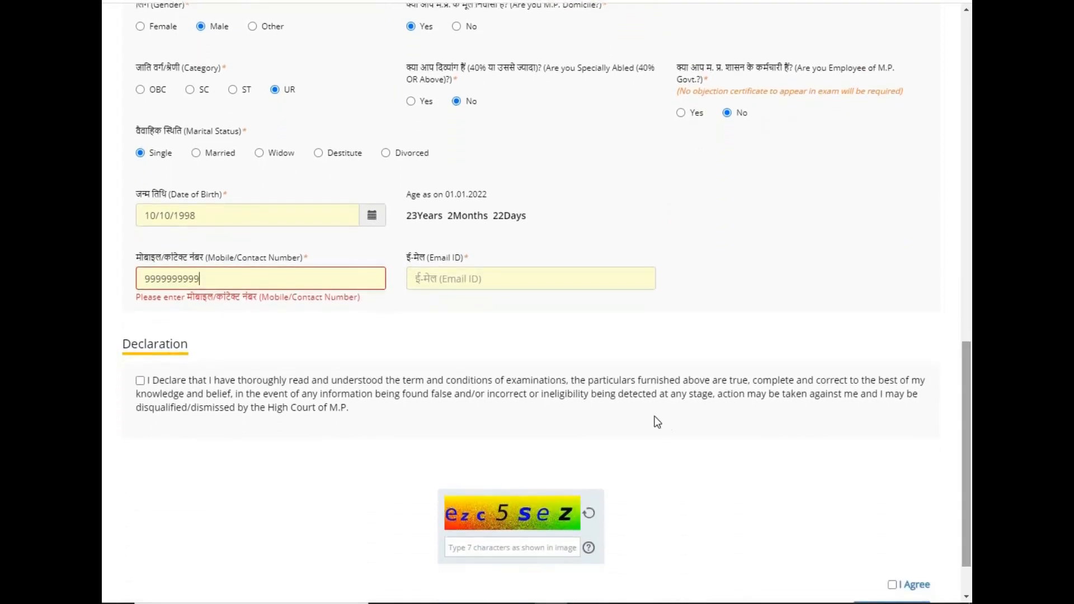
{"action": "left_click", "coordinate": [140, 381]}
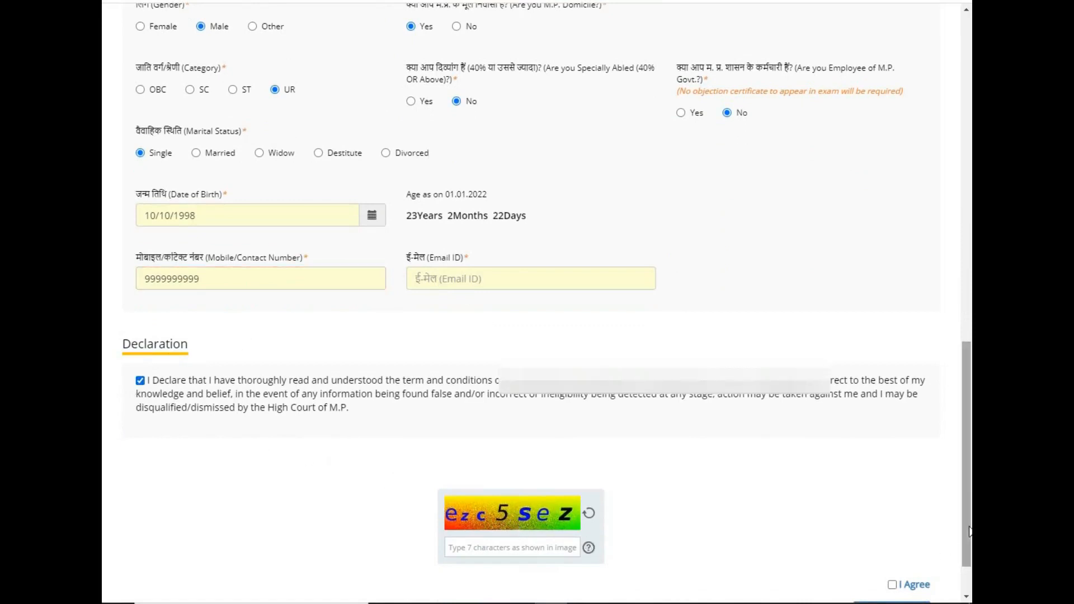
Fill in the captcha at the bottom of the form and run Reverify to list the entered values.
{"action": "scroll", "coordinate": [919, 554], "scroll_direction": "down", "scroll_amount": 2}
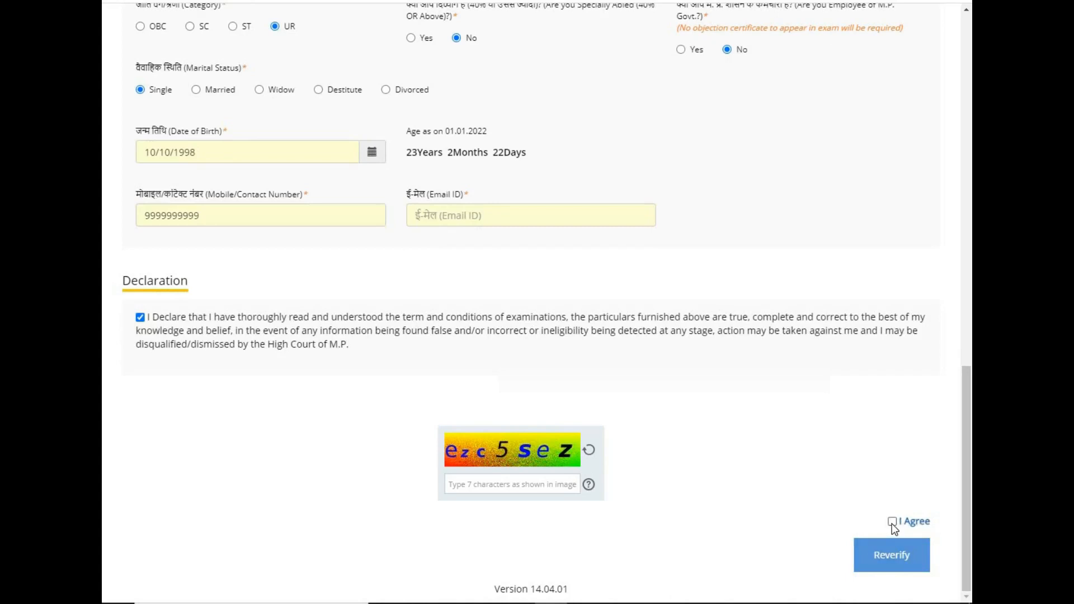
{"action": "left_click", "coordinate": [890, 560]}
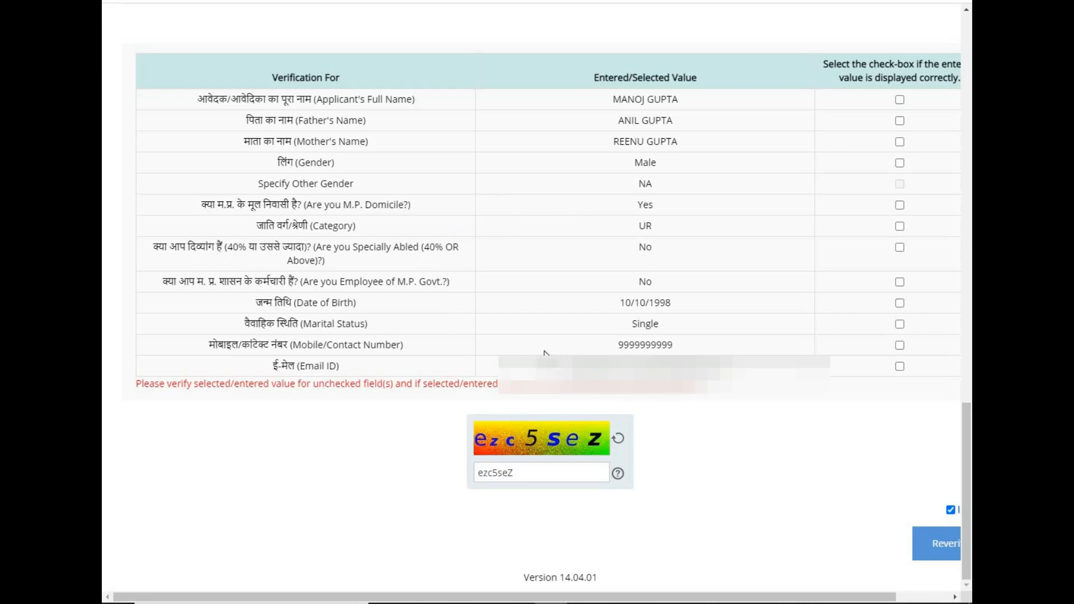
Tick the checks for full name, Govt employee, date of birth, marital status, mobile and email.
{"action": "left_click", "coordinate": [899, 101]}
{"action": "left_click", "coordinate": [900, 282]}
{"action": "left_click", "coordinate": [900, 303]}
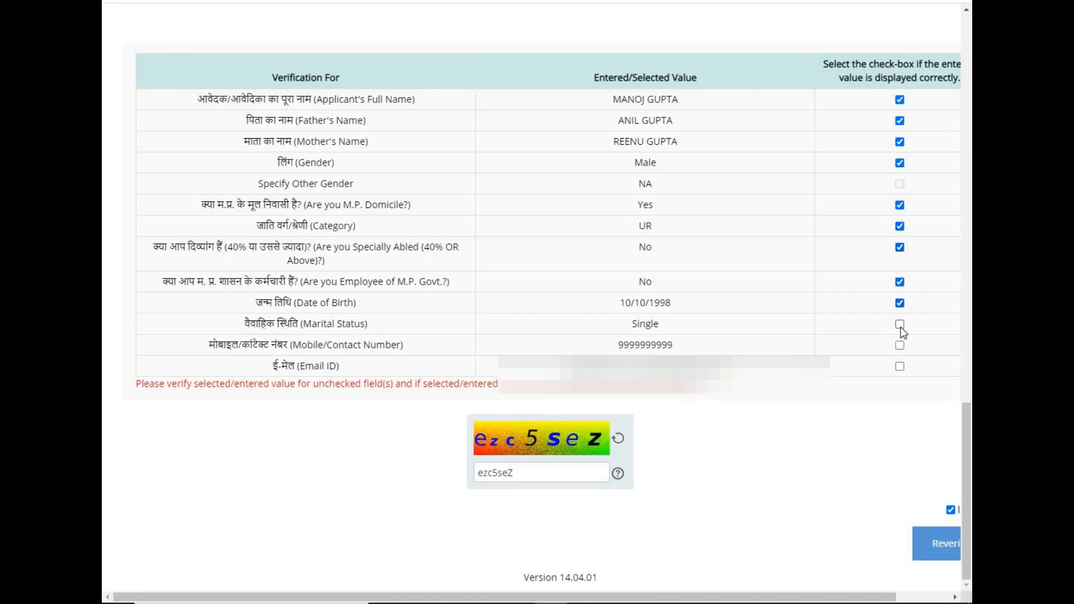
{"action": "left_click", "coordinate": [900, 324]}
{"action": "left_click", "coordinate": [899, 345]}
{"action": "left_click", "coordinate": [900, 367]}
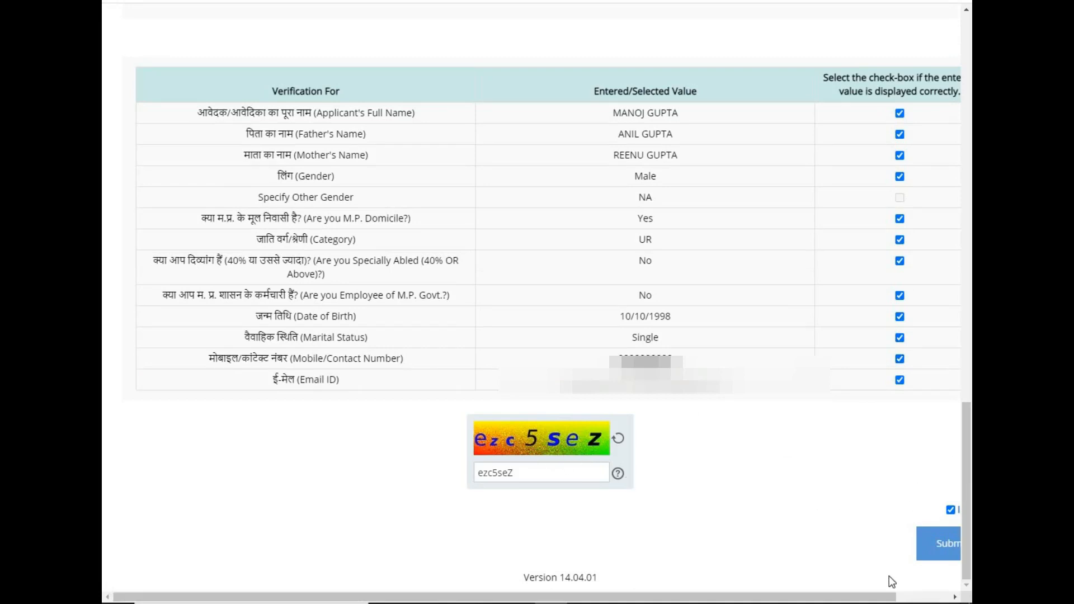
{"action": "left_click_drag", "start_coordinate": [892, 597], "coordinate": [943, 597]}
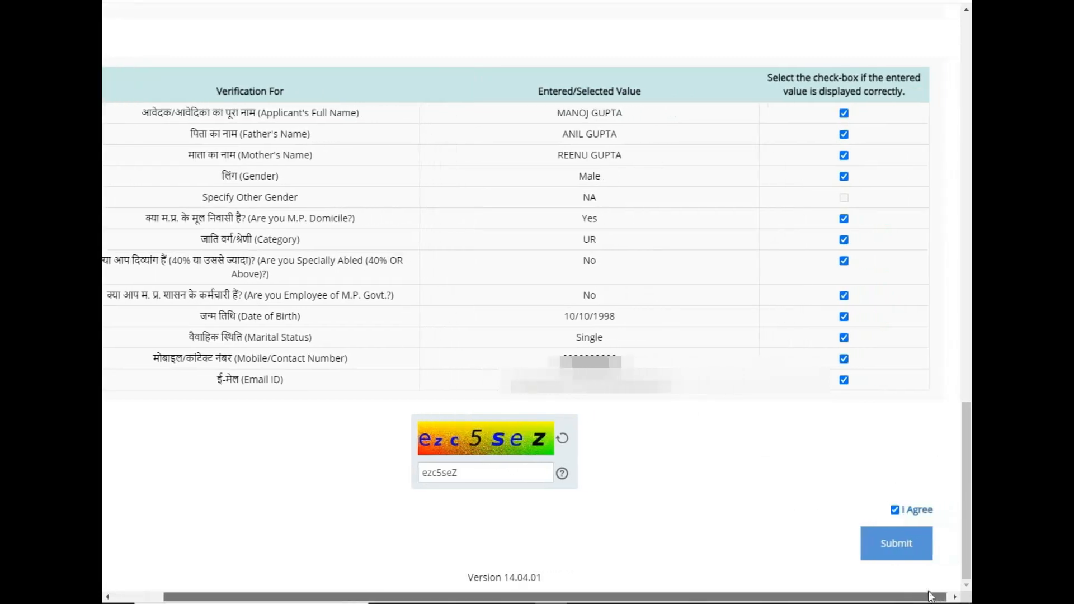
Submit the form and close the Registration Successful notice.
{"action": "left_click", "coordinate": [900, 548]}
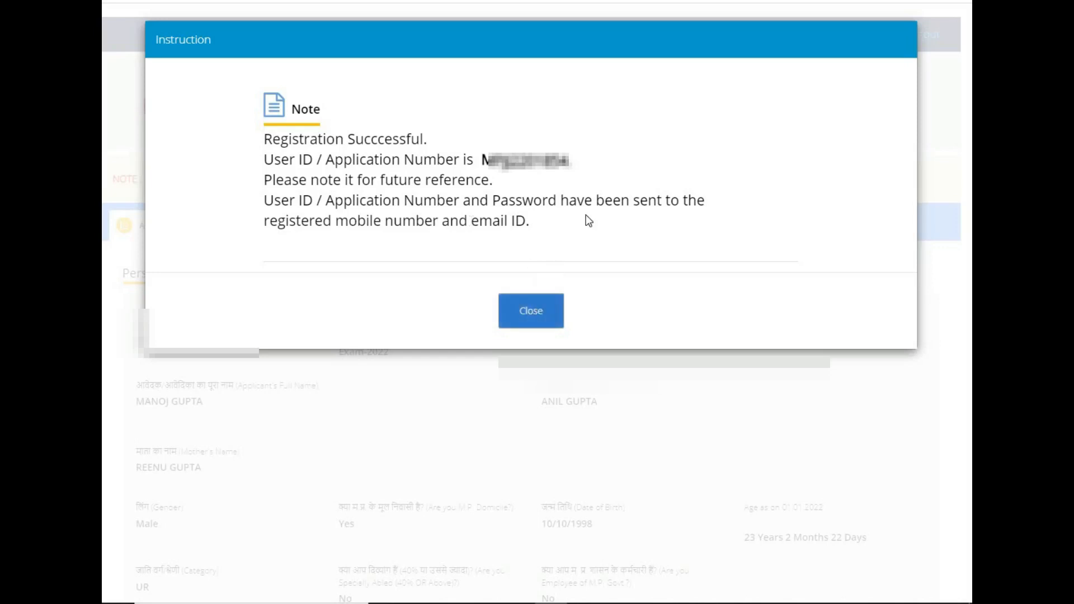
{"action": "left_click", "coordinate": [534, 309]}
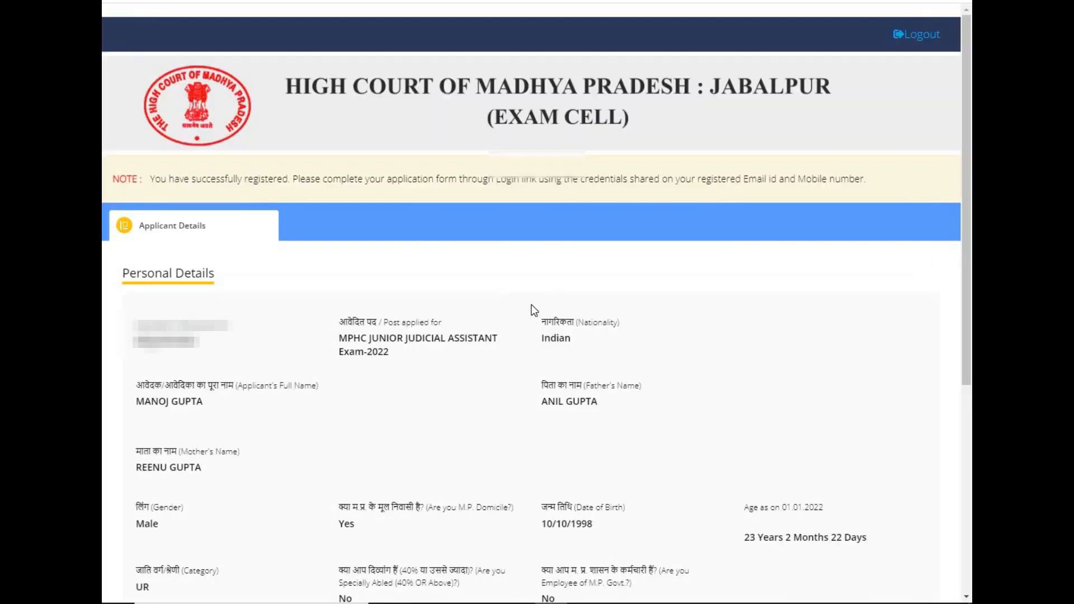
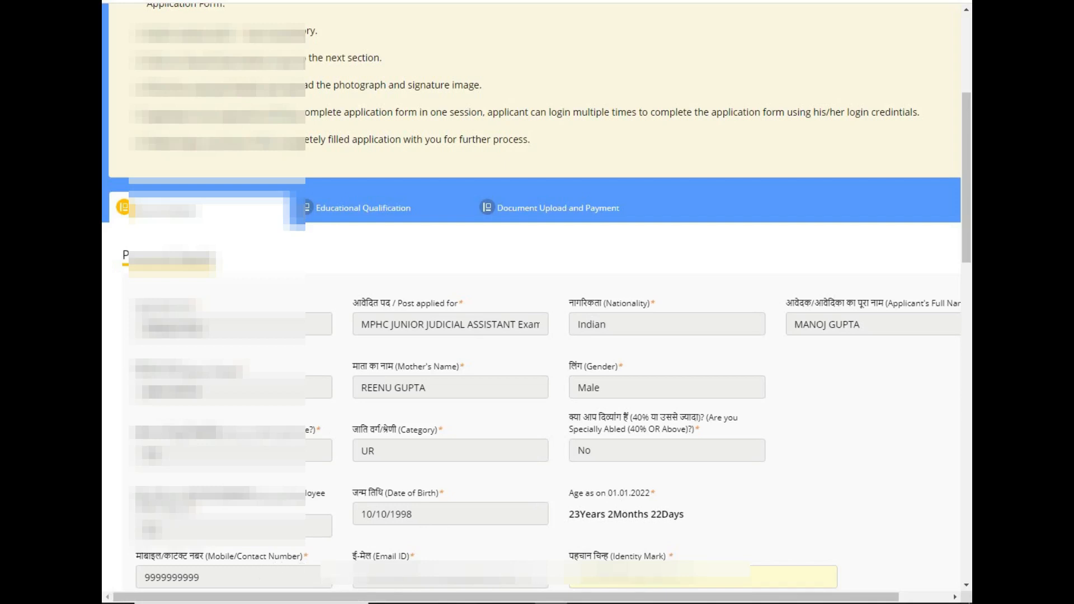
Leave the Identity Mark field and scroll down to the empty Current Address section.
{"action": "left_click", "coordinate": [649, 585]}
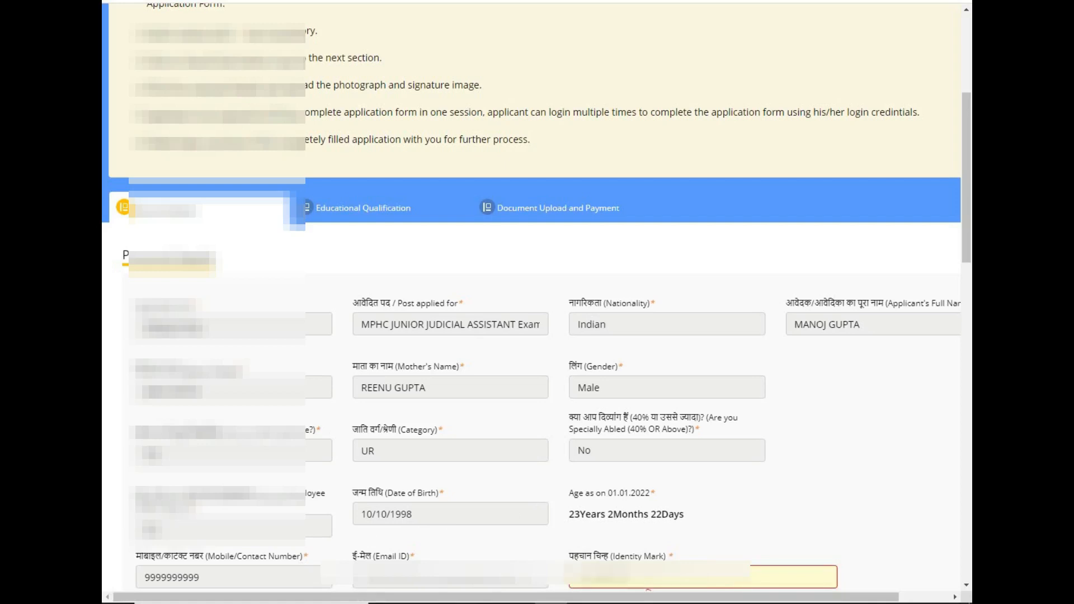
{"action": "left_click", "coordinate": [824, 510]}
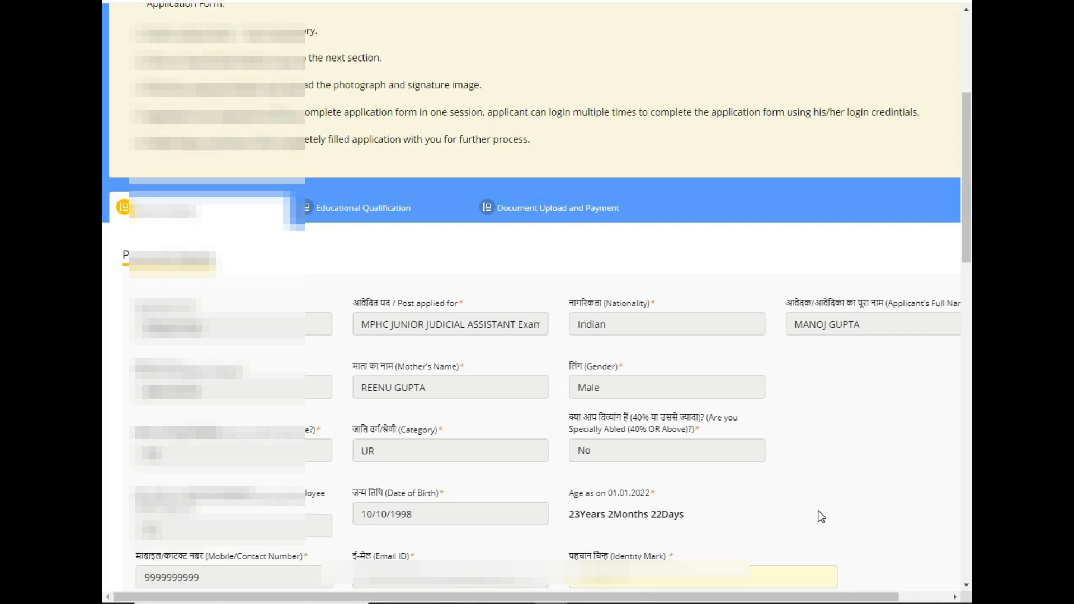
{"action": "scroll", "coordinate": [741, 274], "scroll_direction": "down", "scroll_amount": 10}
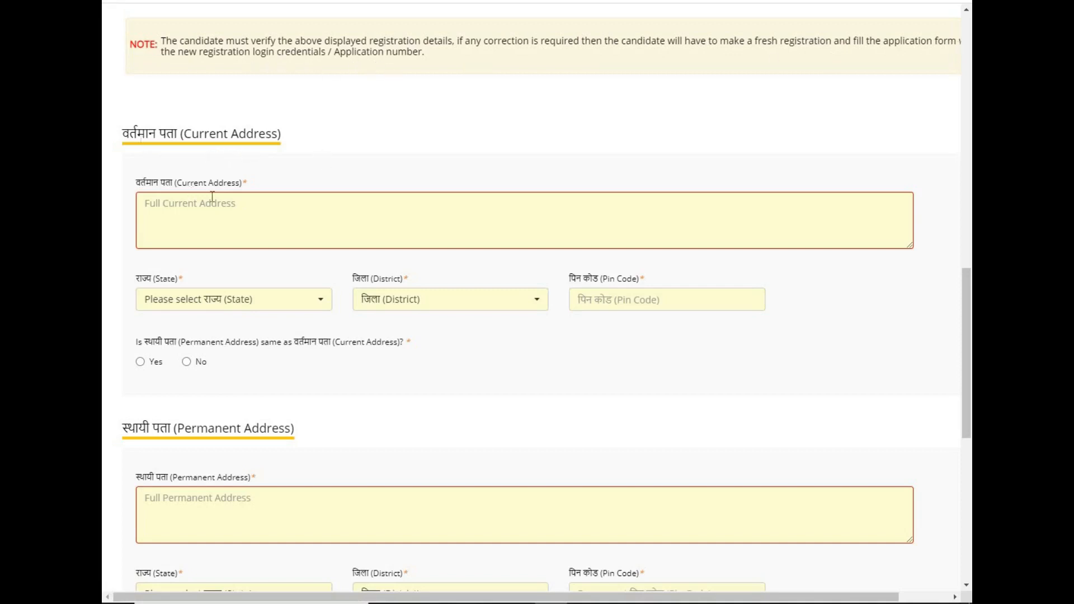
Enter the current address 'MP NAGAR TT NAGAR BHOPAL' with state MADHYA PRADESH.
{"action": "left_click", "coordinate": [146, 205]}
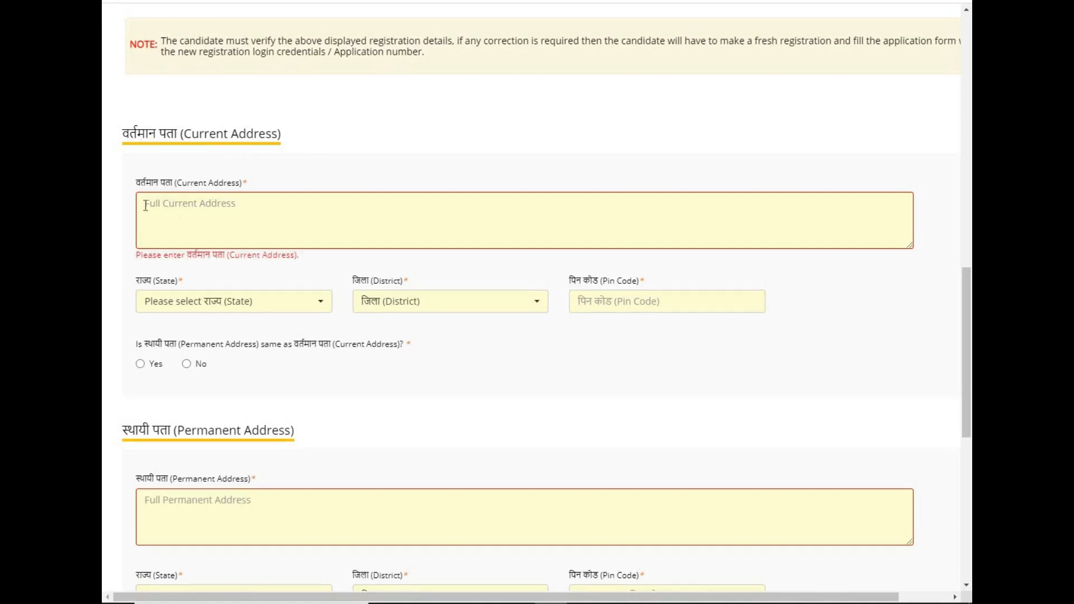
{"action": "type", "text": "MP NAGAR TT NAGAR BHOPAL"}
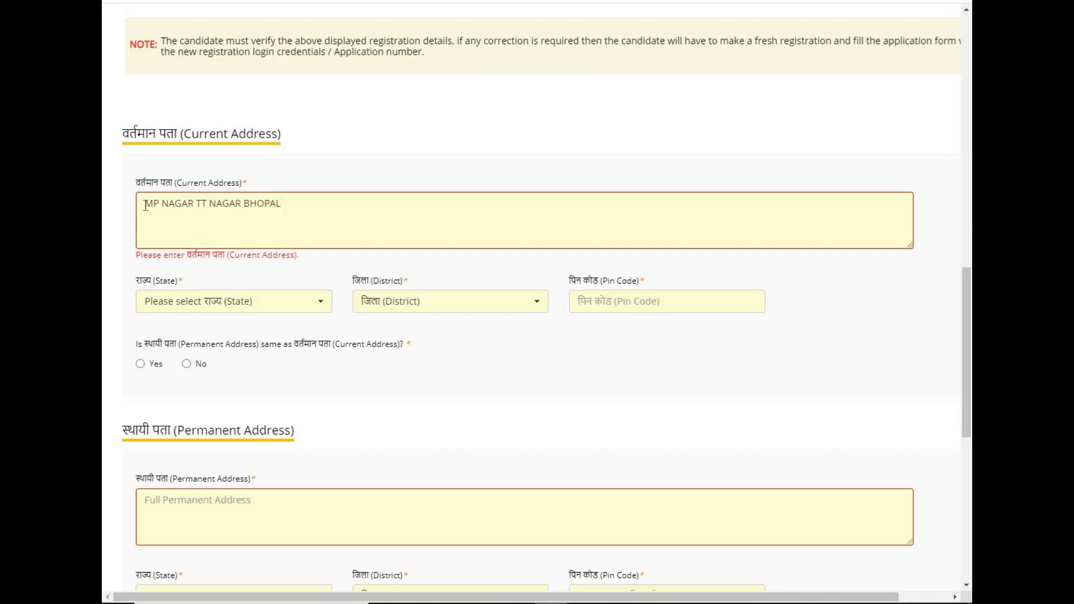
{"action": "left_click", "coordinate": [267, 301]}
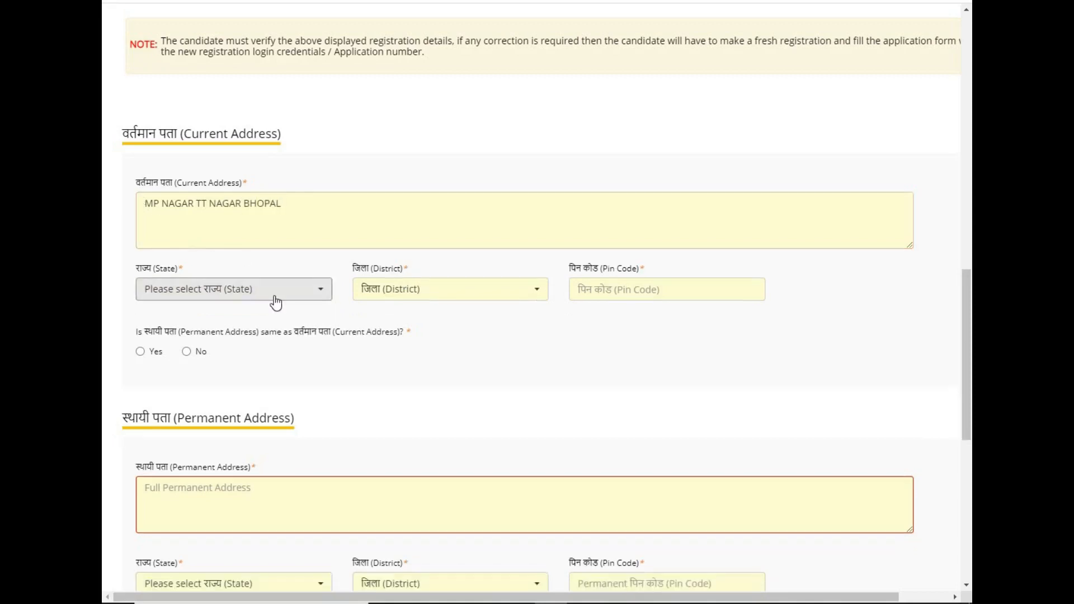
{"action": "left_click", "coordinate": [269, 302]}
{"action": "type", "text": "m"}
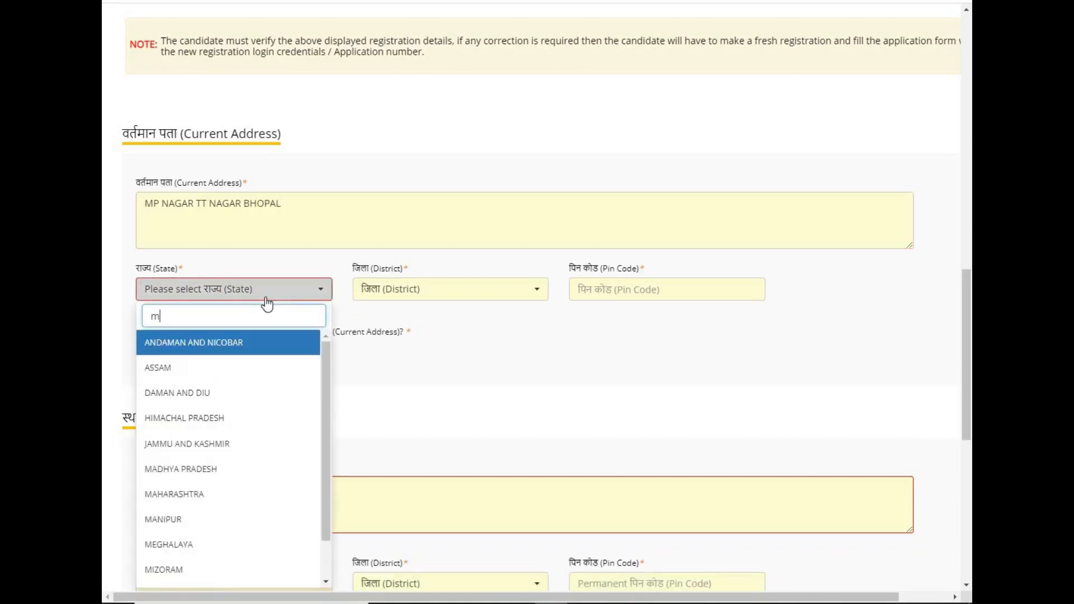
{"action": "type", "text": "ad"}
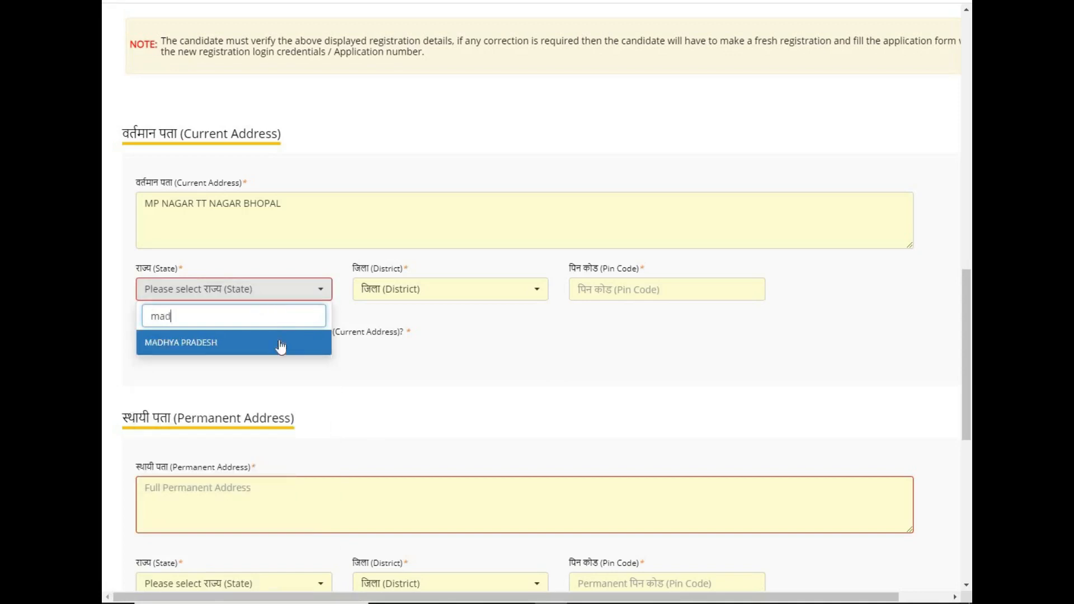
{"action": "left_click", "coordinate": [281, 348]}
Choose district Bhopal and pin code 474001, and make the permanent address the same.
{"action": "left_click", "coordinate": [452, 297]}
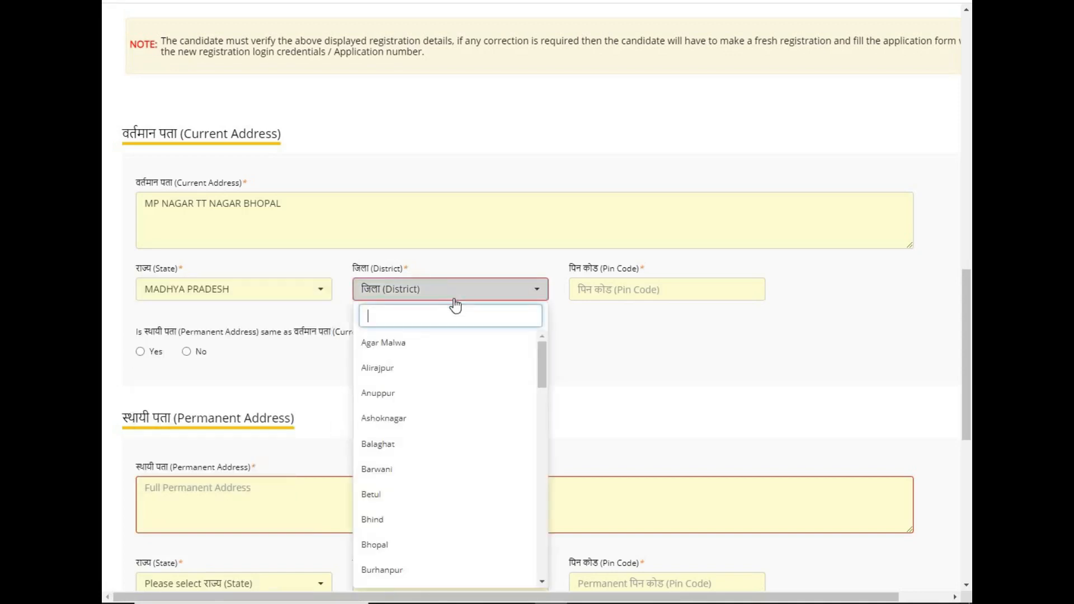
{"action": "left_click", "coordinate": [375, 545]}
{"action": "left_click", "coordinate": [630, 297]}
{"action": "type", "text": "474001"}
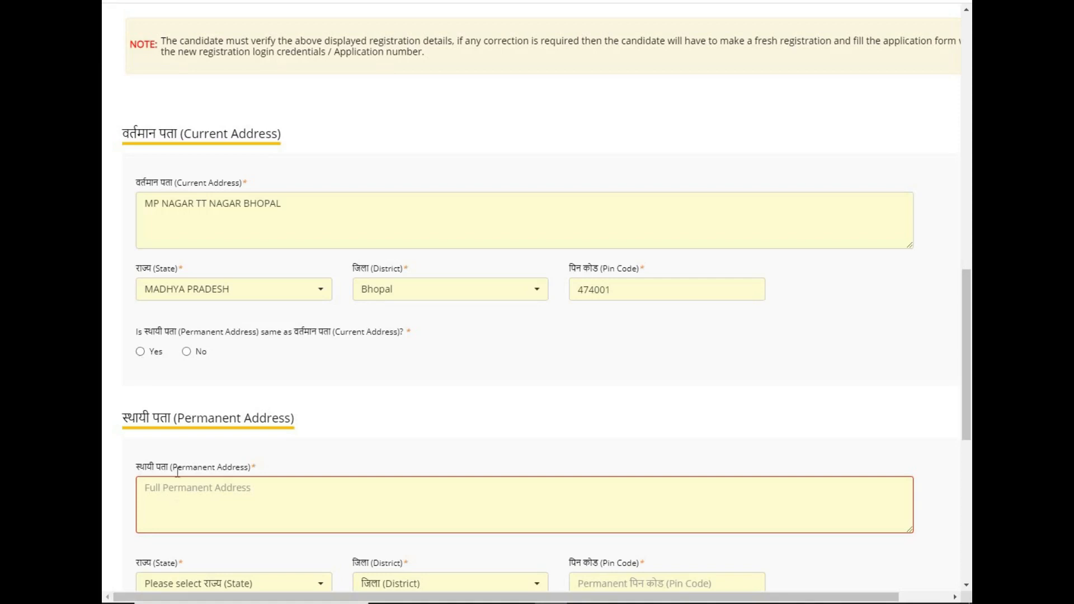
{"action": "left_click", "coordinate": [140, 352]}
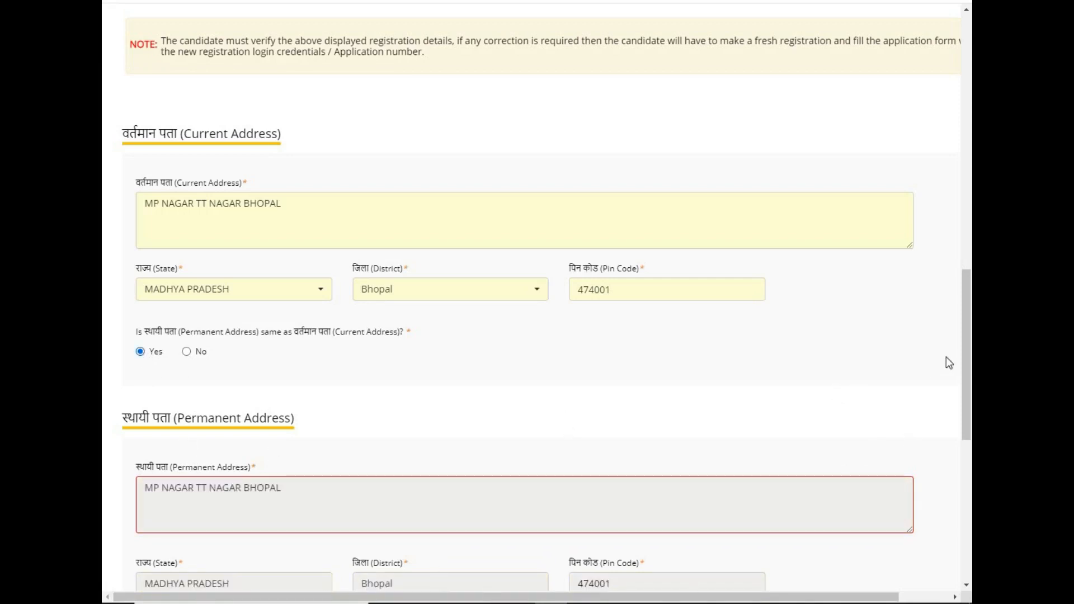
{"action": "left_click_drag", "start_coordinate": [971, 326], "coordinate": [949, 441]}
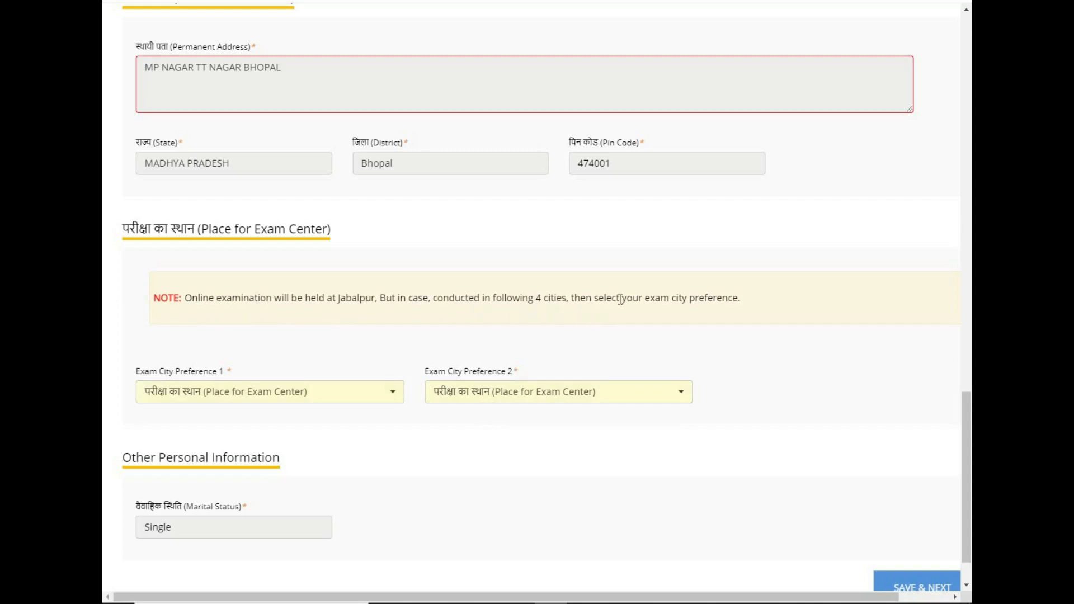
Set exam city preferences to JABALPUR then BHOPAL and save the personal details.
{"action": "left_click", "coordinate": [304, 402]}
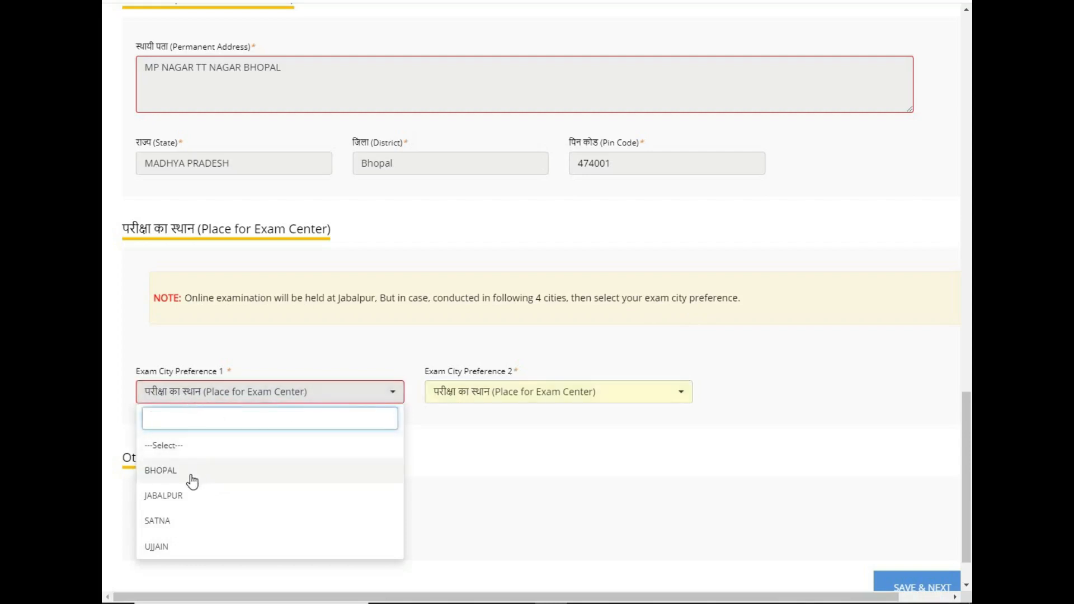
{"action": "left_click", "coordinate": [187, 497]}
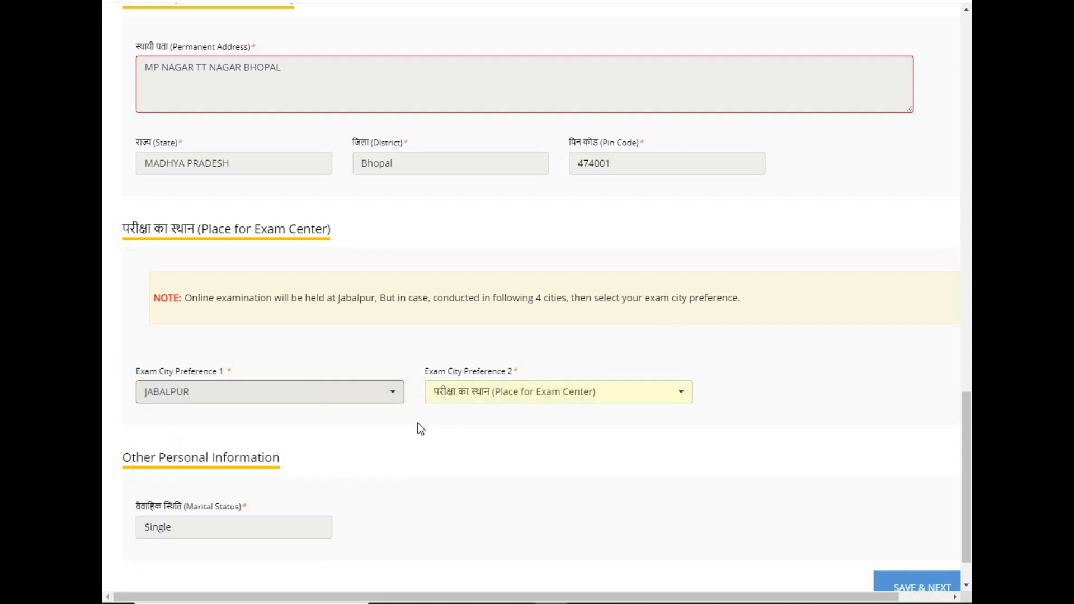
{"action": "left_click", "coordinate": [476, 406]}
{"action": "left_click", "coordinate": [453, 473]}
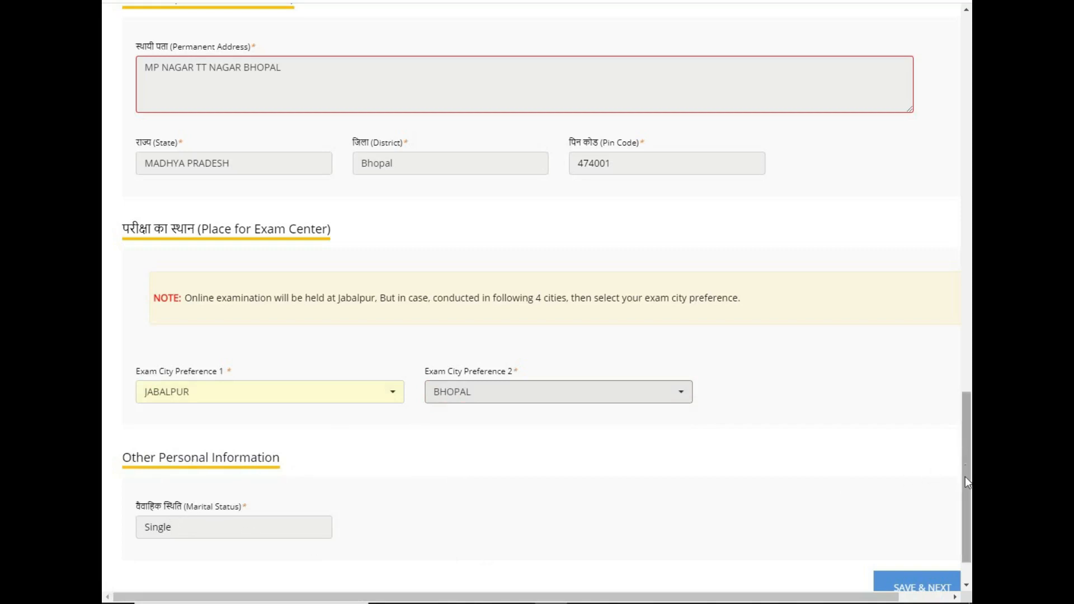
{"action": "scroll", "coordinate": [960, 482], "scroll_direction": "down", "scroll_amount": 2}
{"action": "left_click", "coordinate": [915, 529]}
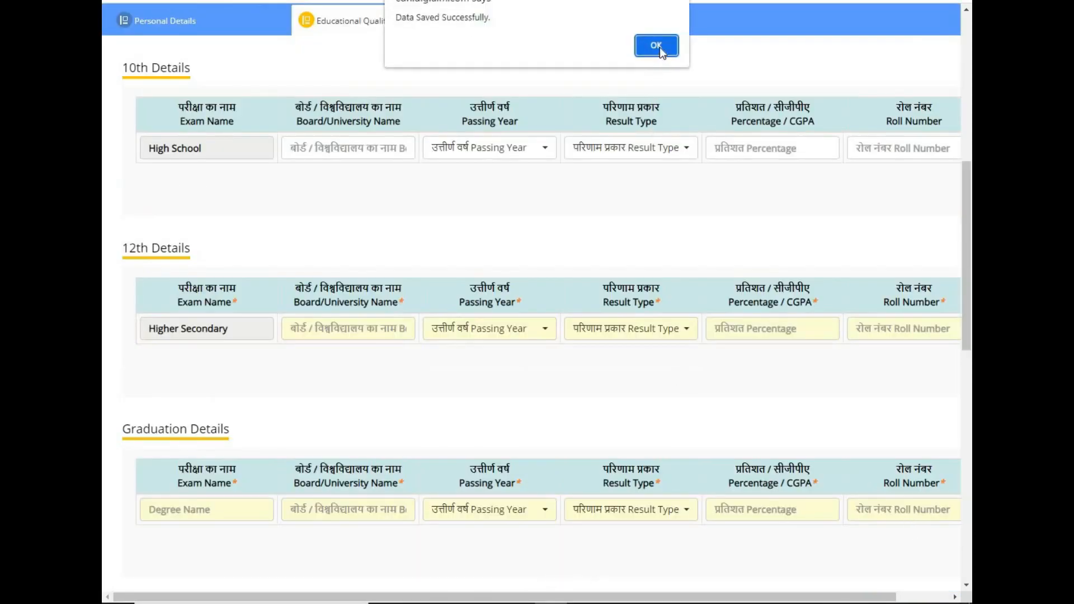
Fill the 10th row: MP BOARD, passed 2012, Percentage, 66, and the roll number.
{"action": "left_click", "coordinate": [660, 45]}
{"action": "left_click", "coordinate": [237, 149]}
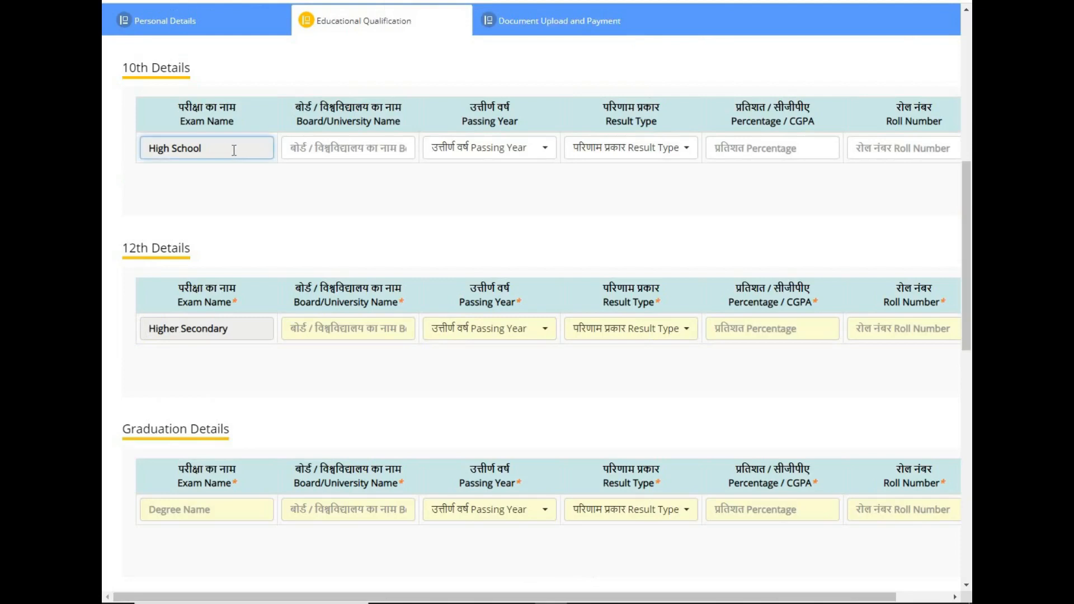
{"action": "left_click", "coordinate": [328, 148]}
{"action": "type", "text": "M"}
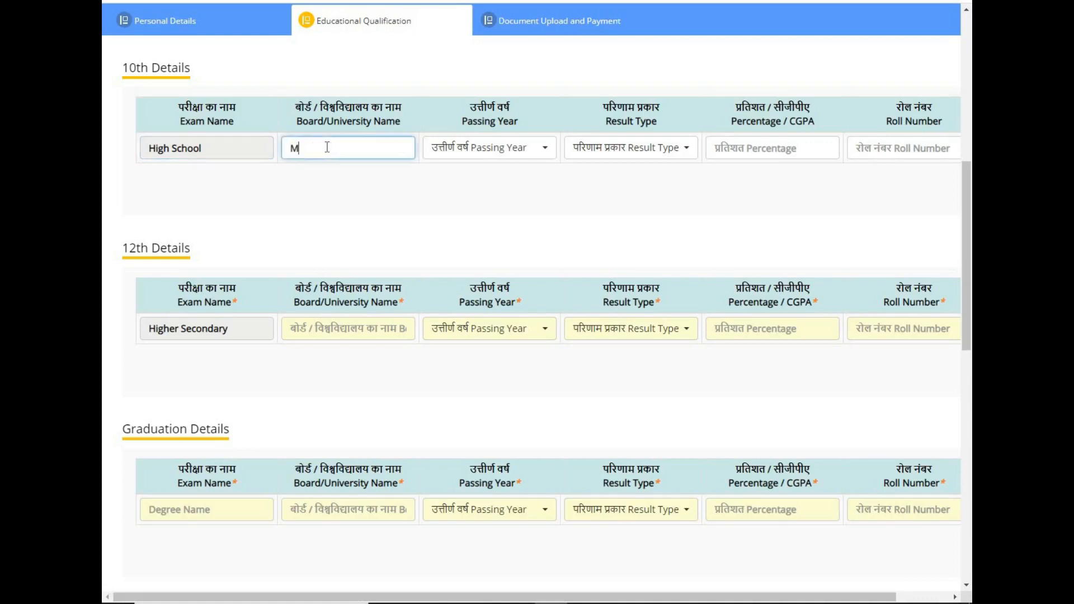
{"action": "type", "text": "P BOARD"}
{"action": "left_click", "coordinate": [518, 156]}
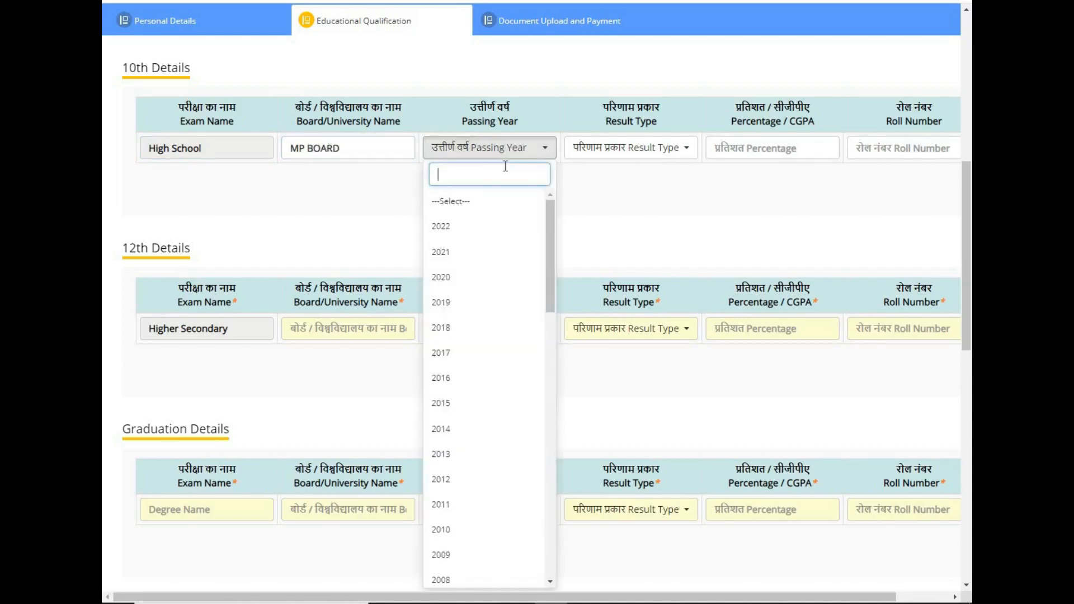
{"action": "type", "text": "2012"}
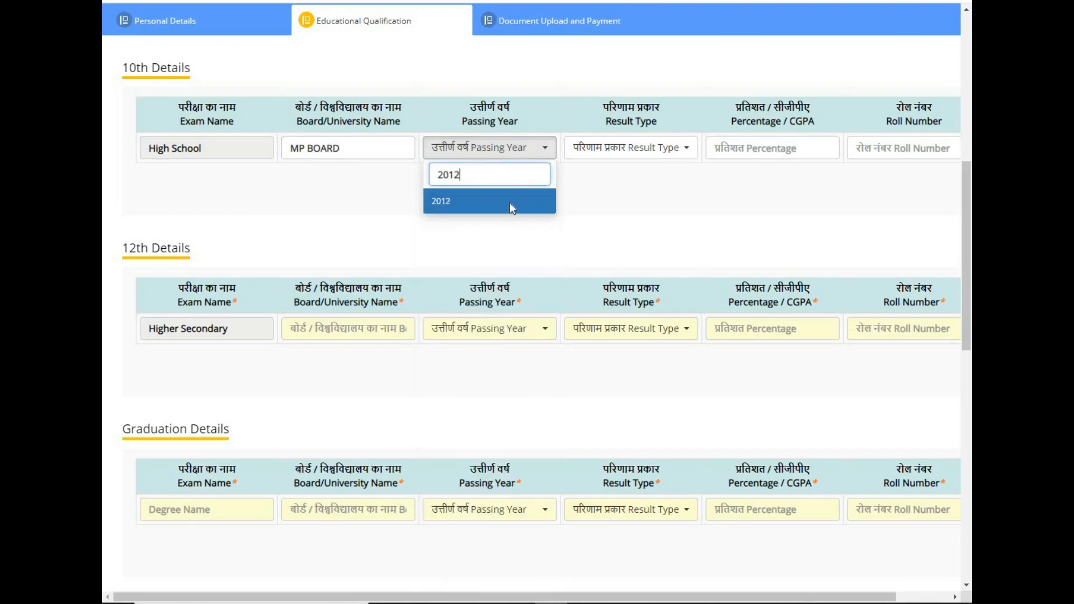
{"action": "left_click", "coordinate": [510, 209]}
{"action": "left_click", "coordinate": [686, 147]}
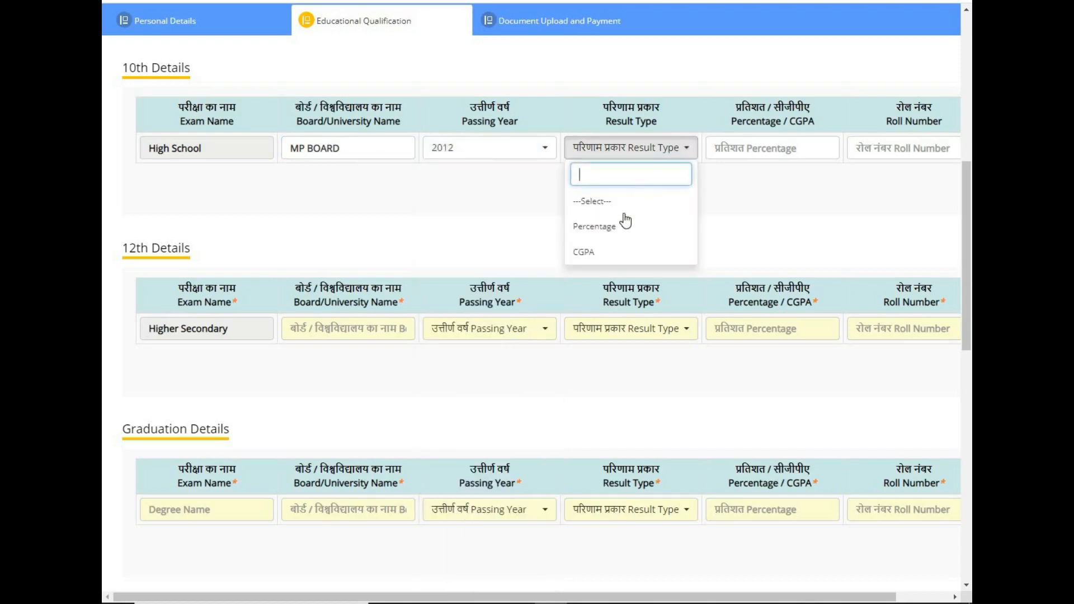
{"action": "left_click", "coordinate": [600, 234]}
{"action": "left_click", "coordinate": [599, 231]}
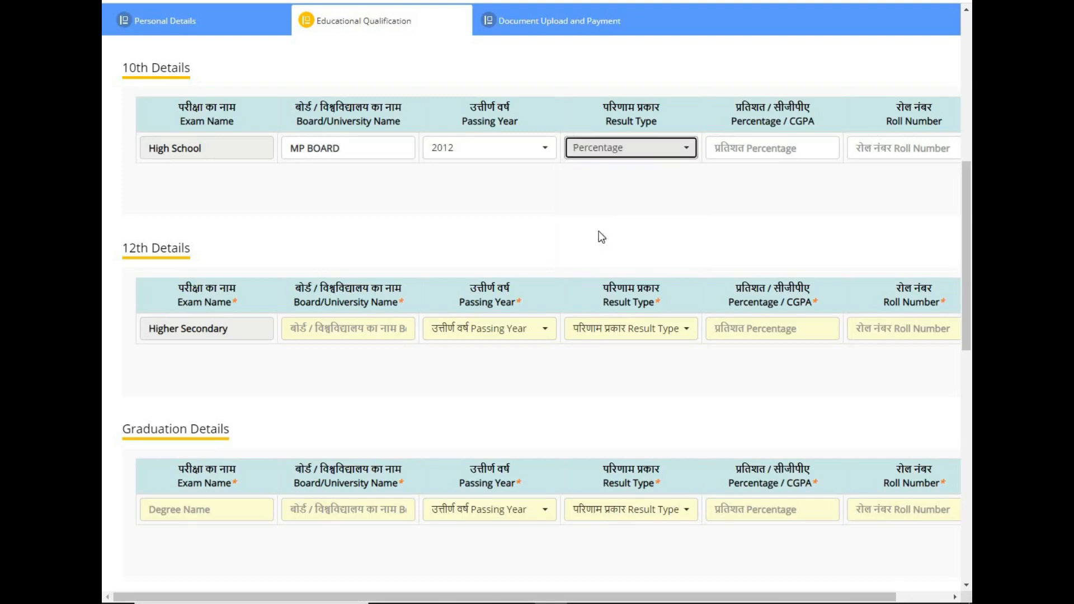
{"action": "left_click", "coordinate": [730, 146]}
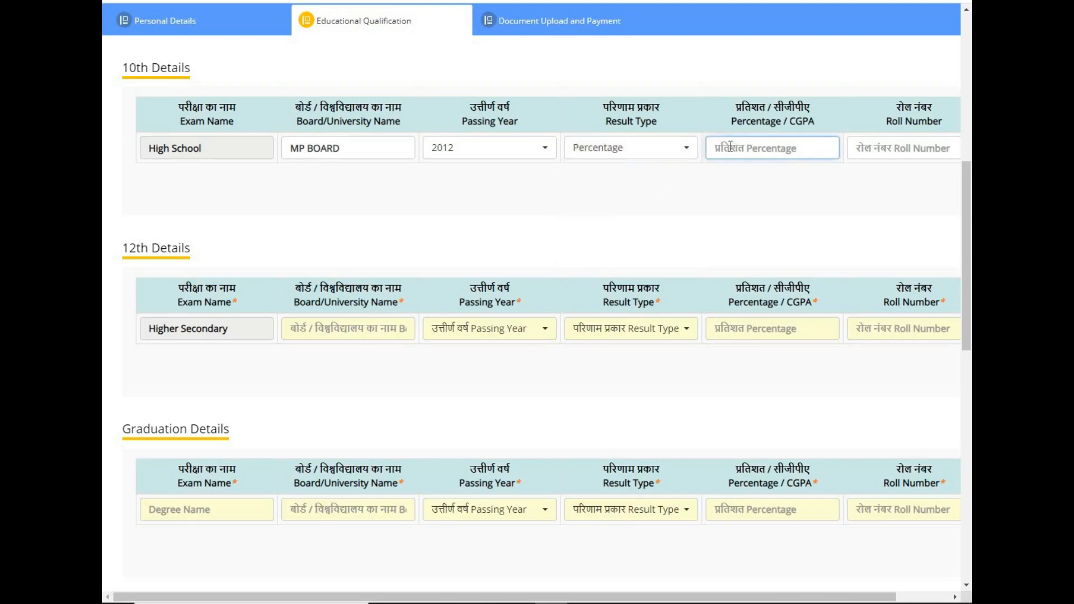
{"action": "type", "text": "66"}
{"action": "left_click", "coordinate": [869, 143]}
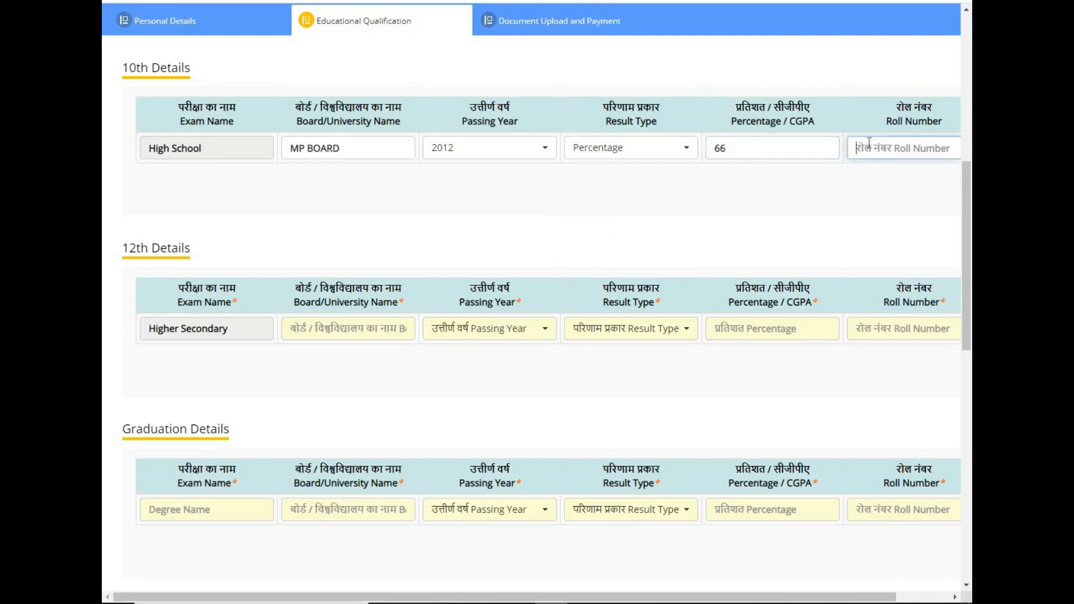
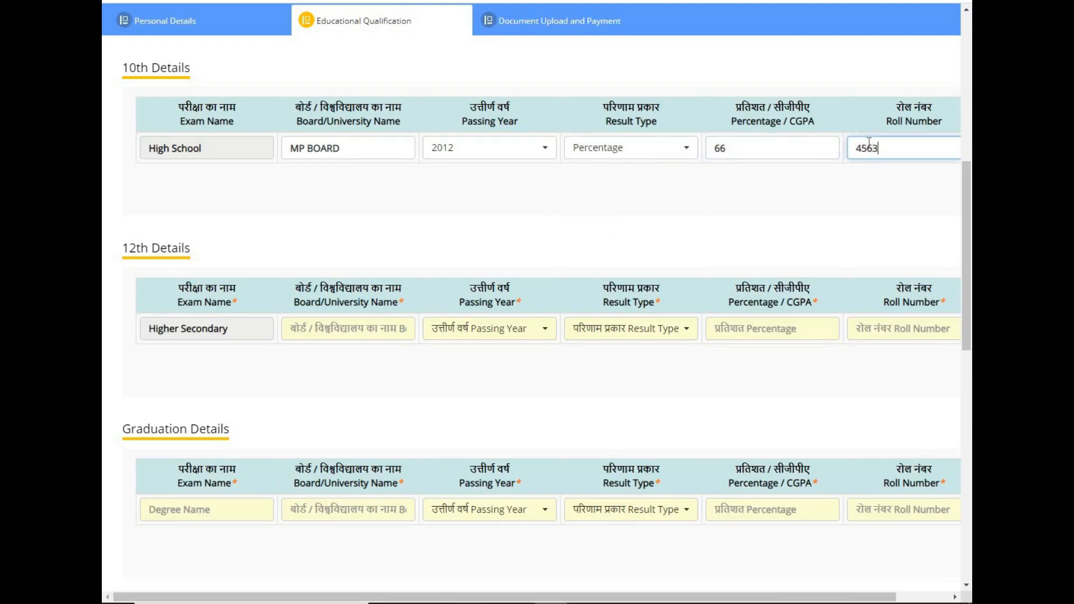
{"action": "left_click_drag", "start_coordinate": [536, 213], "coordinate": [299, 253]}
{"action": "left_click", "coordinate": [337, 210]}
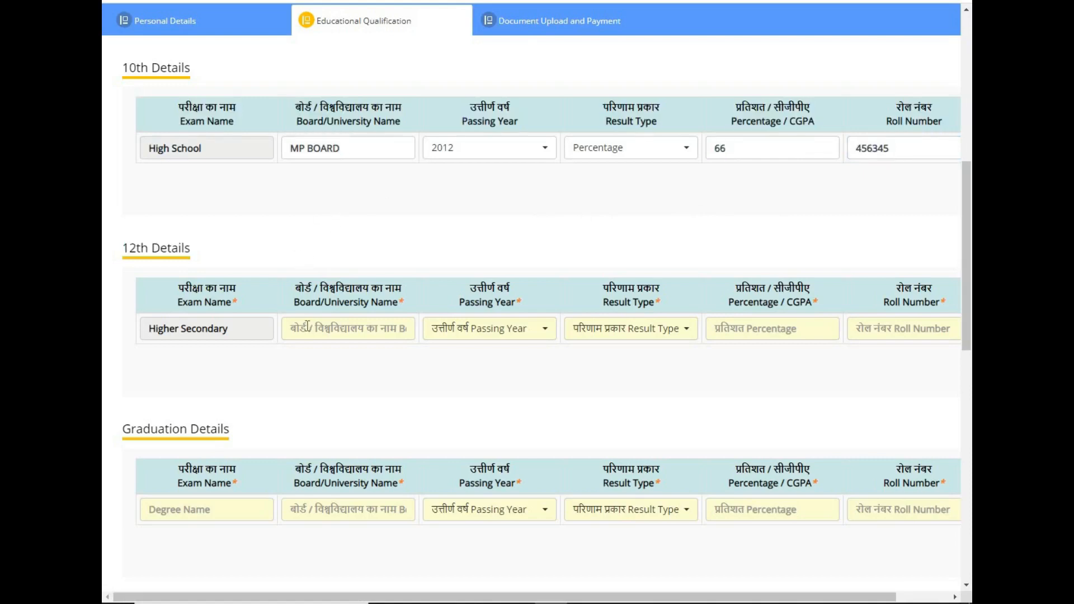
Fill the 12th row: MP BOARD, passed 2014, Percentage, 63, and the roll number.
{"action": "left_click", "coordinate": [306, 324]}
{"action": "type", "text": "M"}
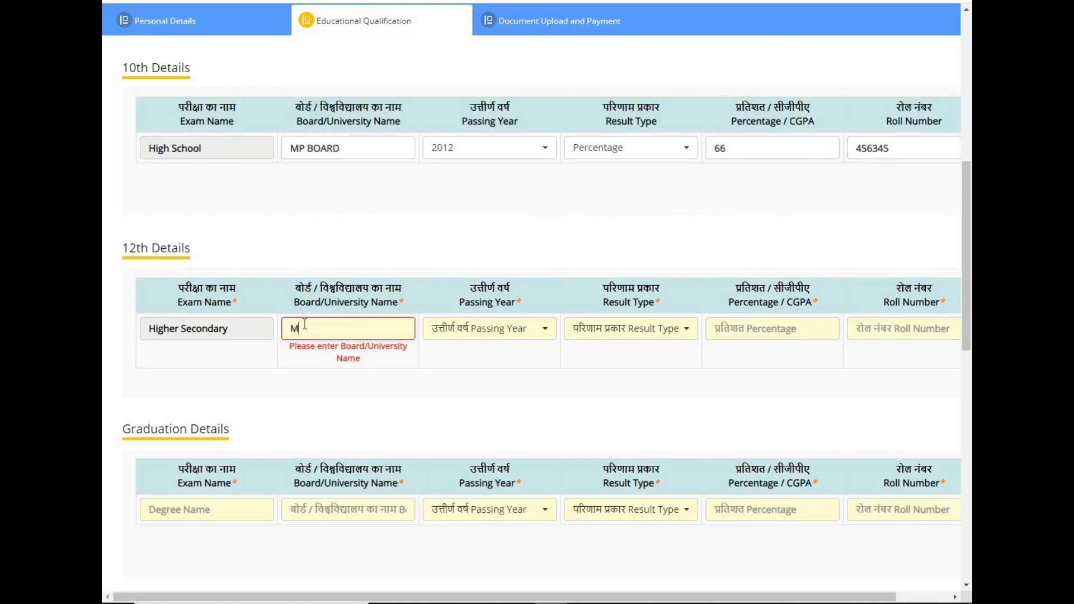
{"action": "type", "text": "P BOARD"}
{"action": "left_click", "coordinate": [477, 242]}
{"action": "left_click", "coordinate": [521, 331]}
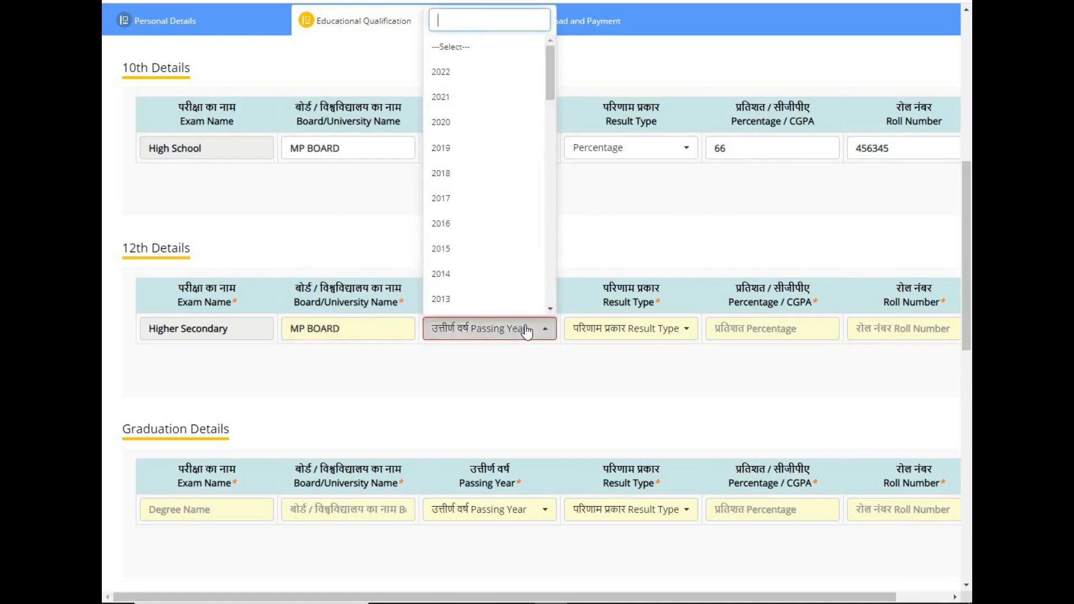
{"action": "type", "text": "2014"}
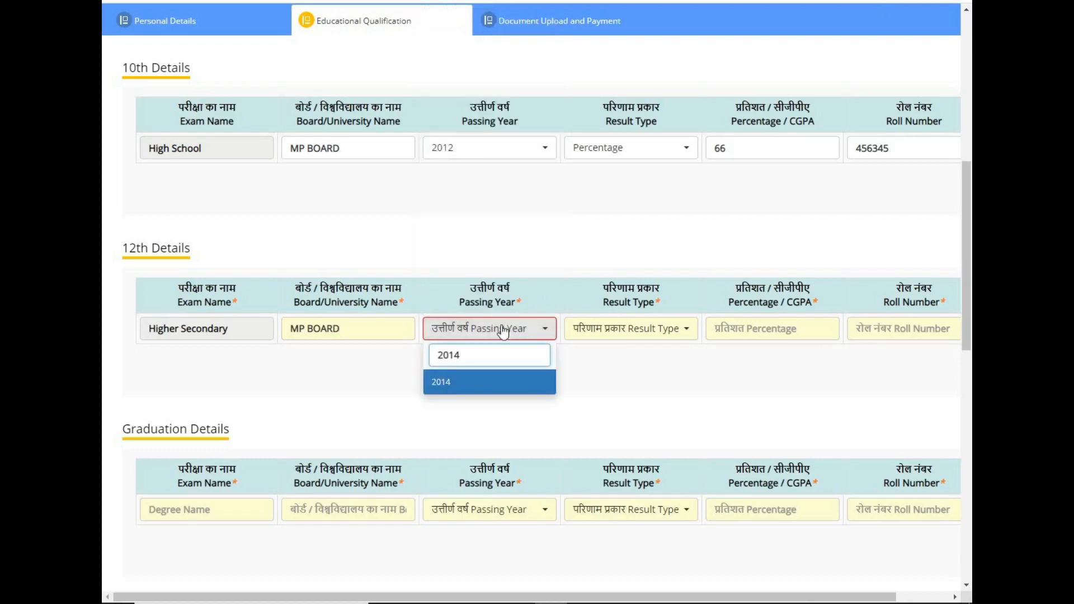
{"action": "left_click", "coordinate": [495, 392]}
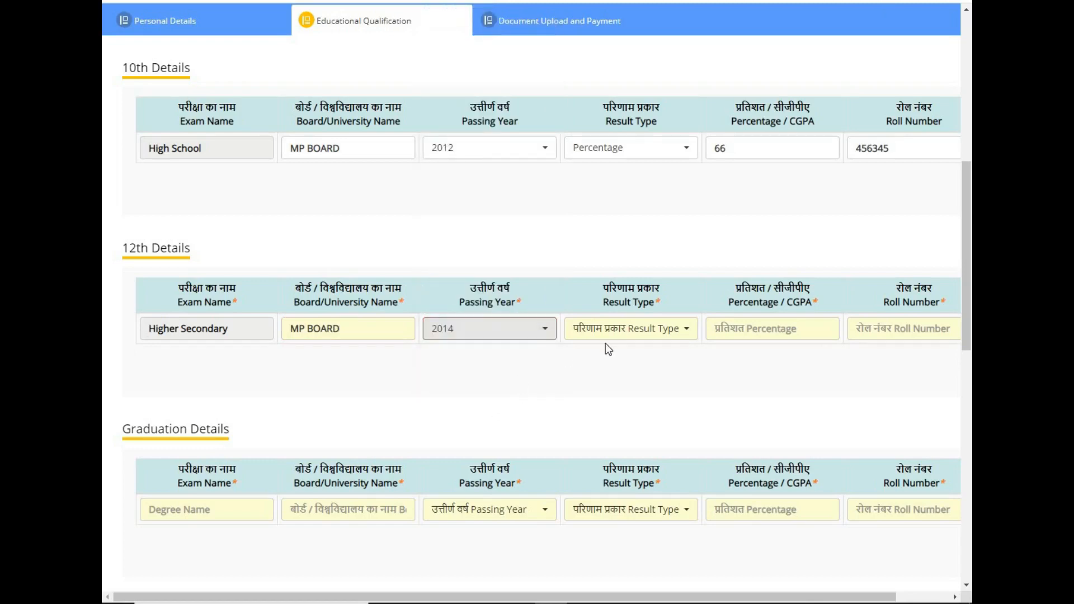
{"action": "left_click", "coordinate": [644, 334]}
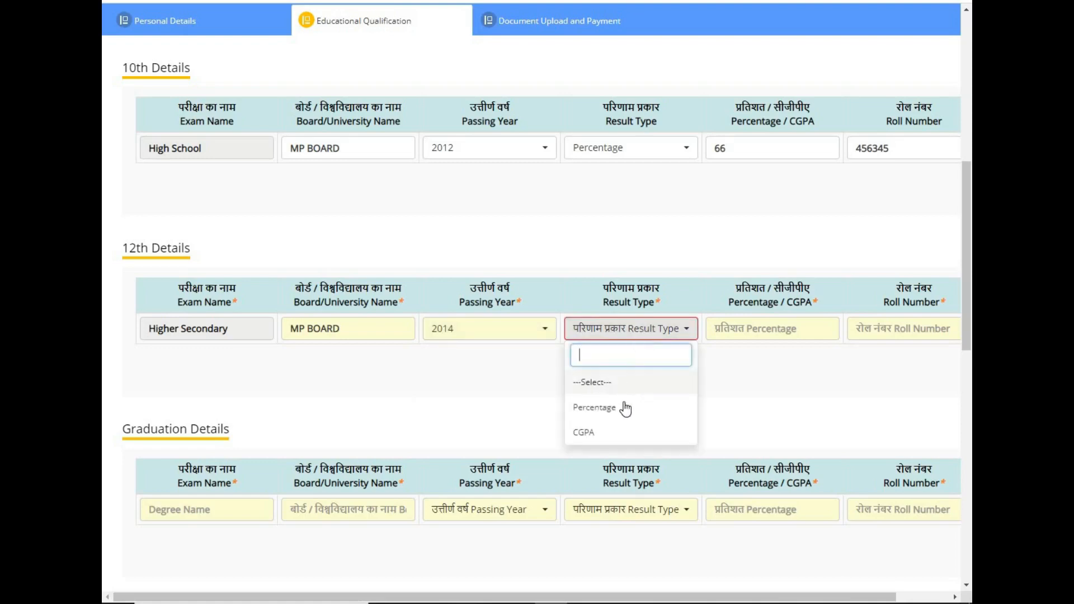
{"action": "left_click", "coordinate": [619, 409]}
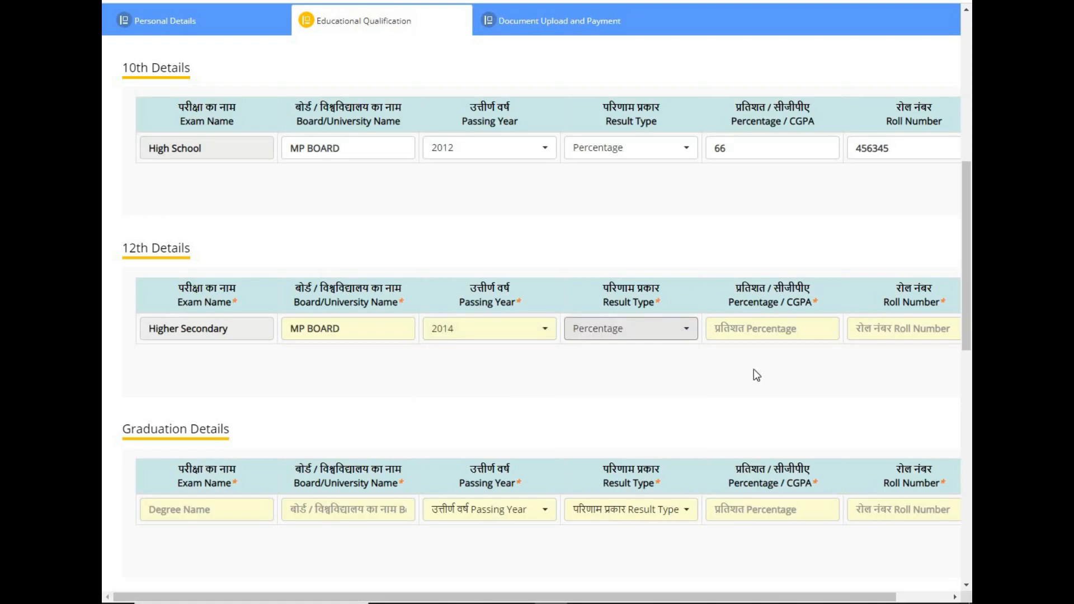
{"action": "left_click", "coordinate": [733, 328]}
{"action": "type", "text": "63"}
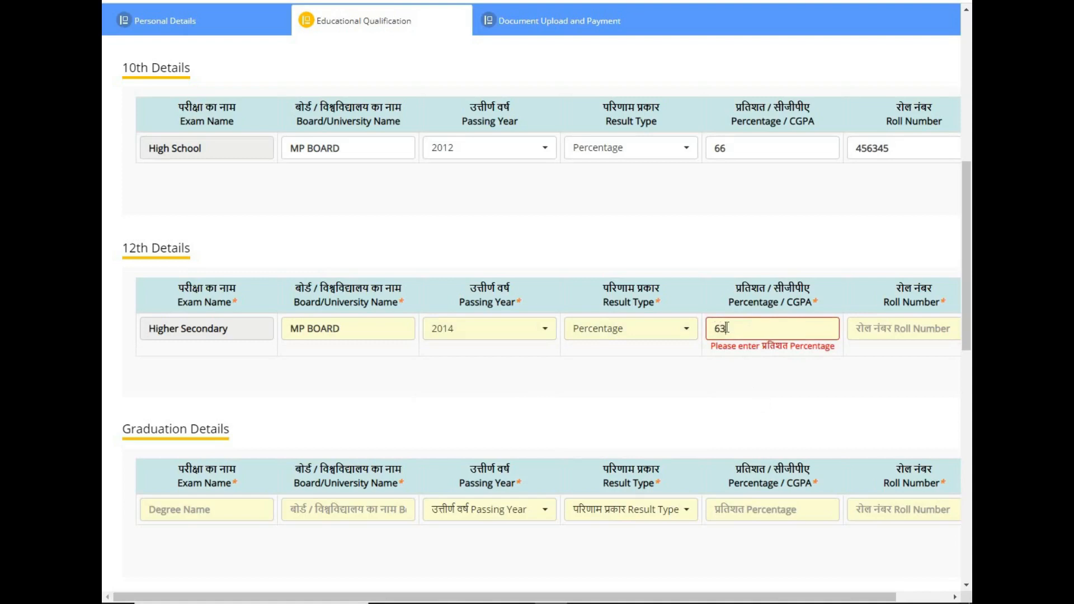
{"action": "left_click", "coordinate": [865, 329]}
{"action": "left_click", "coordinate": [865, 329]}
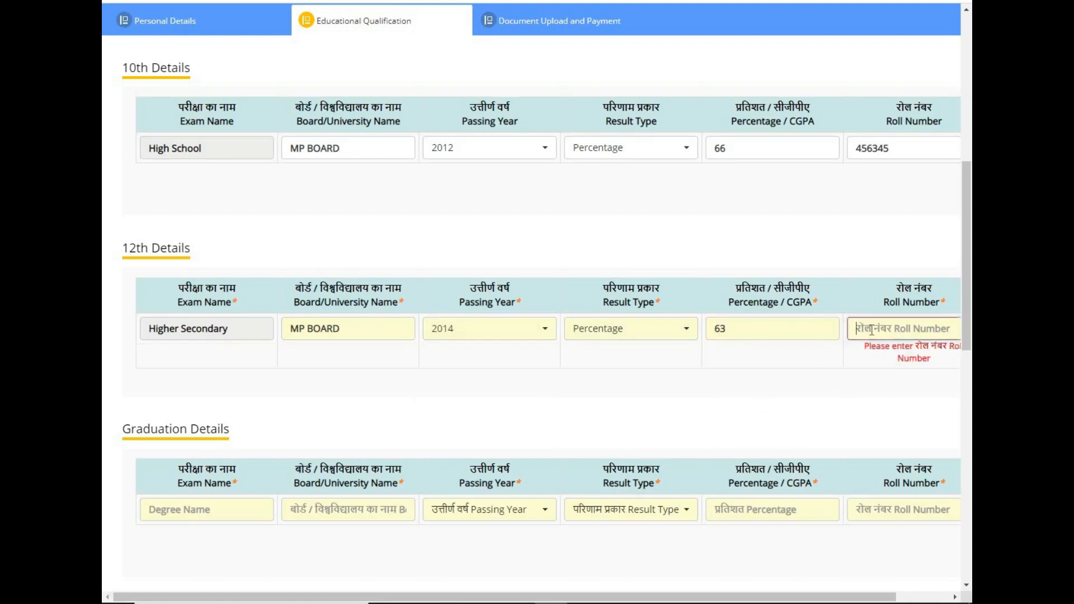
{"action": "type", "text": "789"}
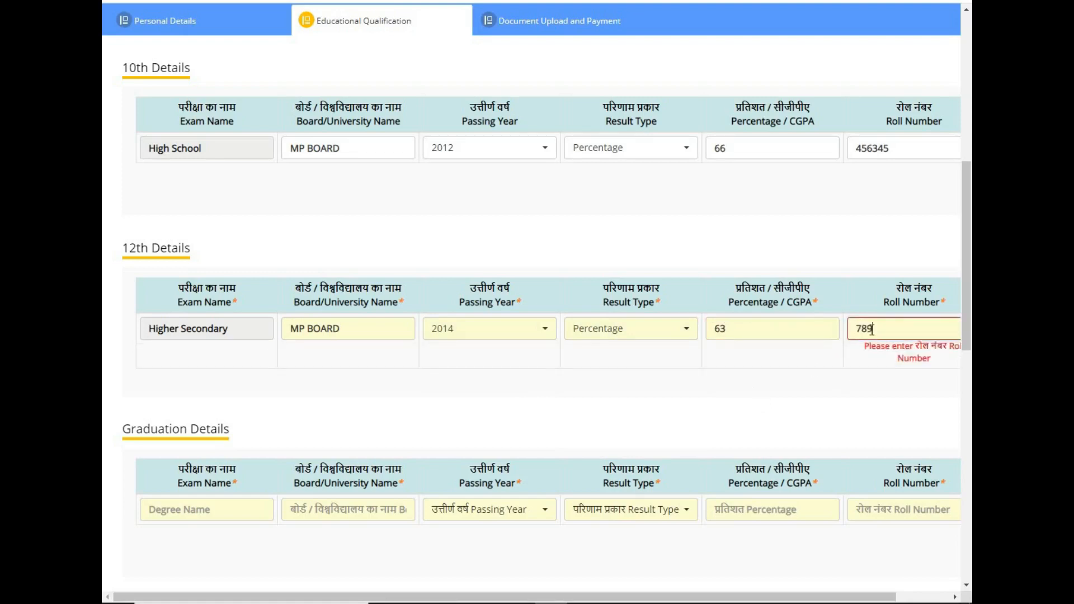
{"action": "type", "text": "452"}
{"action": "left_click", "coordinate": [836, 393]}
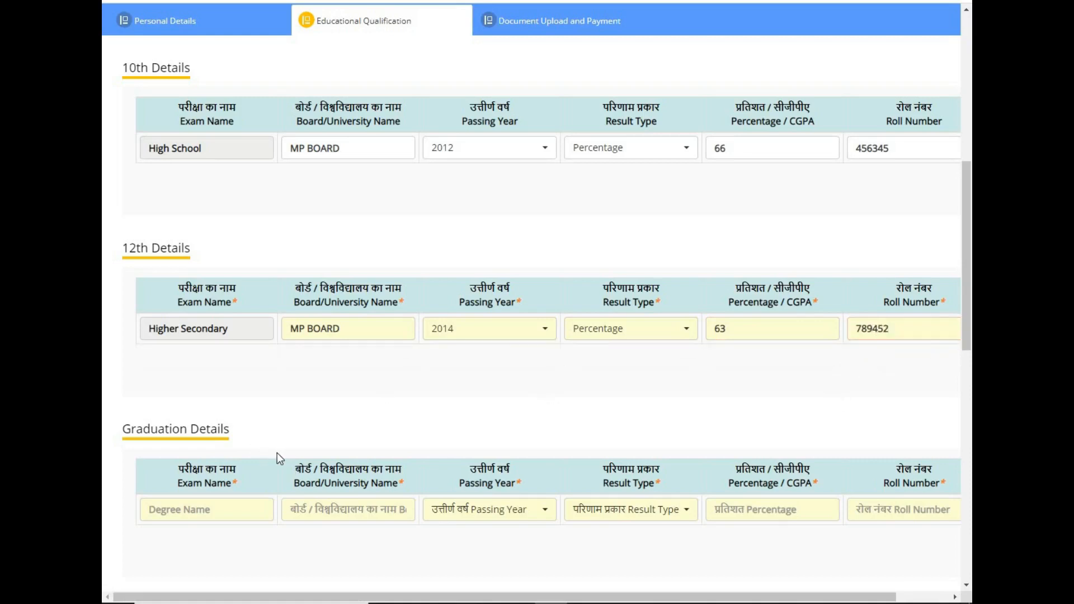
{"action": "left_click_drag", "start_coordinate": [969, 215], "coordinate": [969, 286]}
Enter graduation degree BSC from RGTU BHOPAL, passed in 2018.
{"action": "scroll", "coordinate": [912, 283], "scroll_direction": "down", "scroll_amount": 1}
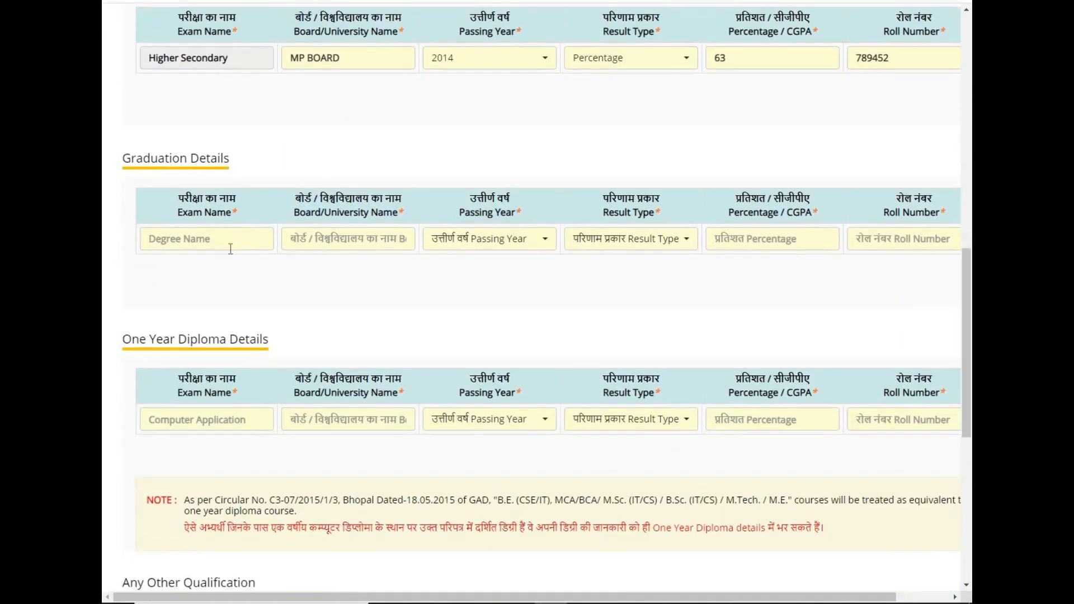
{"action": "left_click", "coordinate": [203, 239]}
{"action": "type", "text": "BSC"}
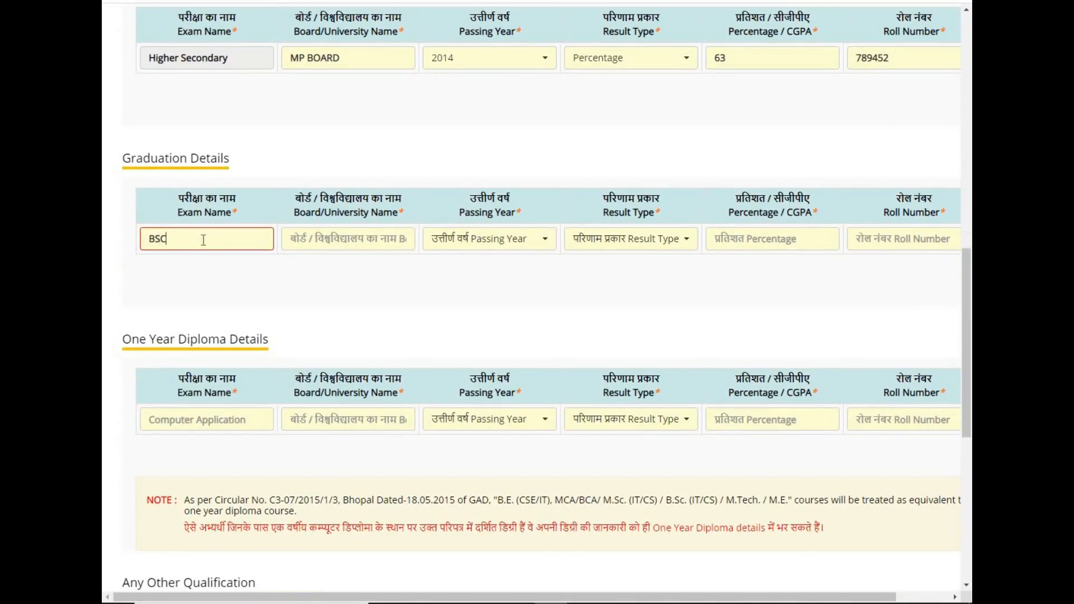
{"action": "left_click", "coordinate": [343, 240]}
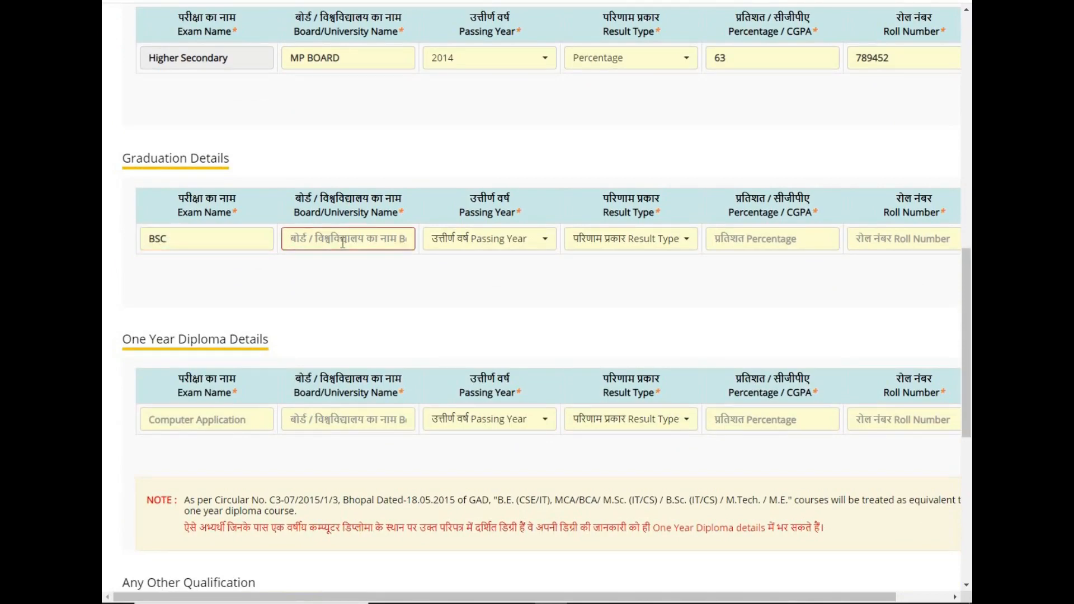
{"action": "type", "text": "RGTU"}
{"action": "type", "text": "BHOPAL"}
{"action": "left_click", "coordinate": [479, 246]}
{"action": "type", "text": "2018"}
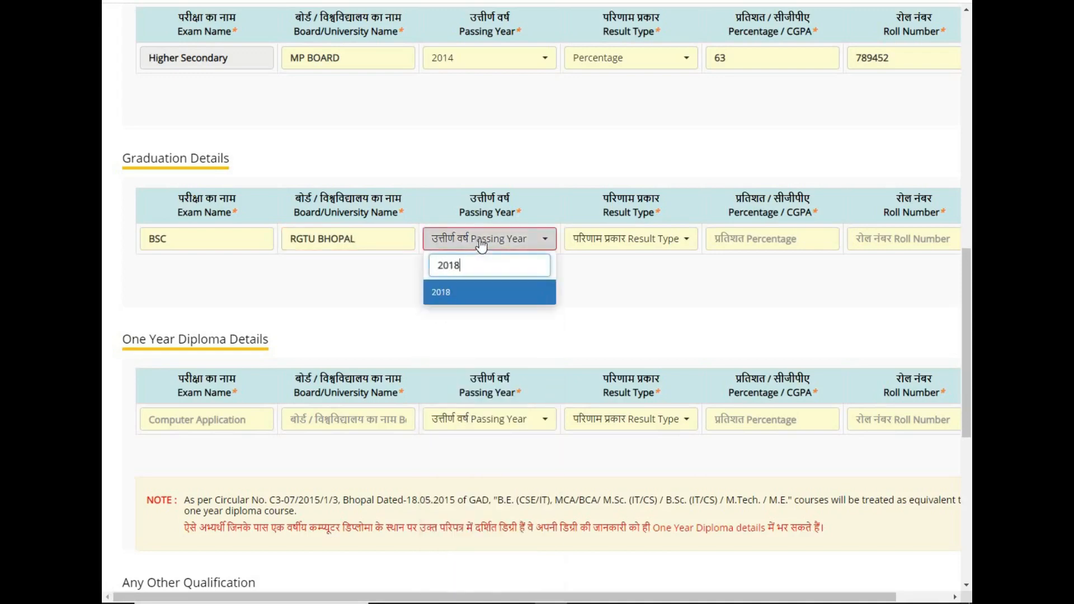
{"action": "left_click", "coordinate": [472, 297]}
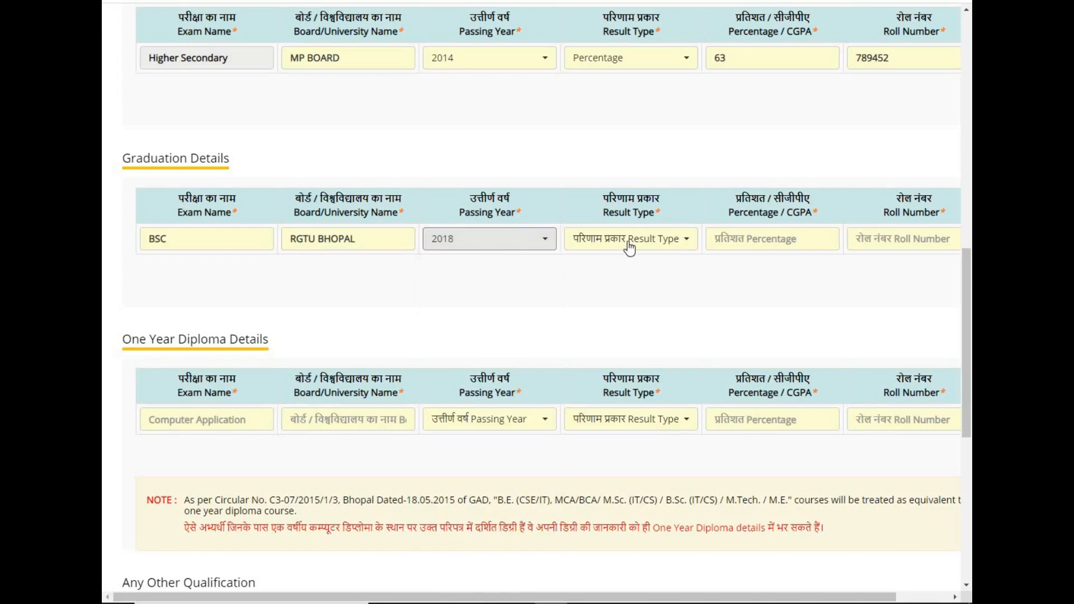
Set the graduation result to Percentage 72 and enter the roll number.
{"action": "left_click", "coordinate": [629, 246]}
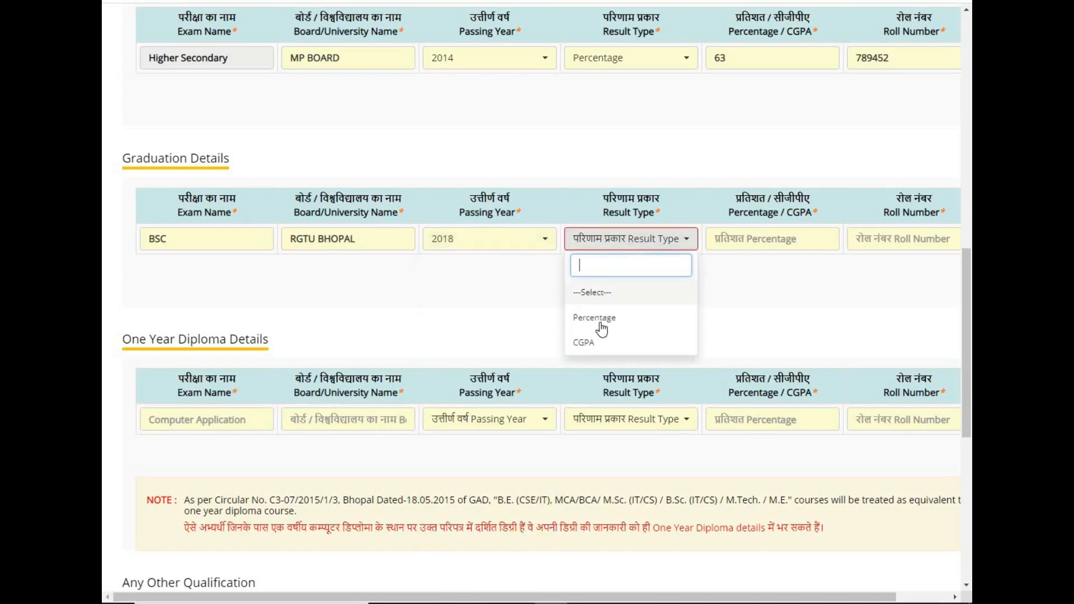
{"action": "left_click", "coordinate": [608, 322]}
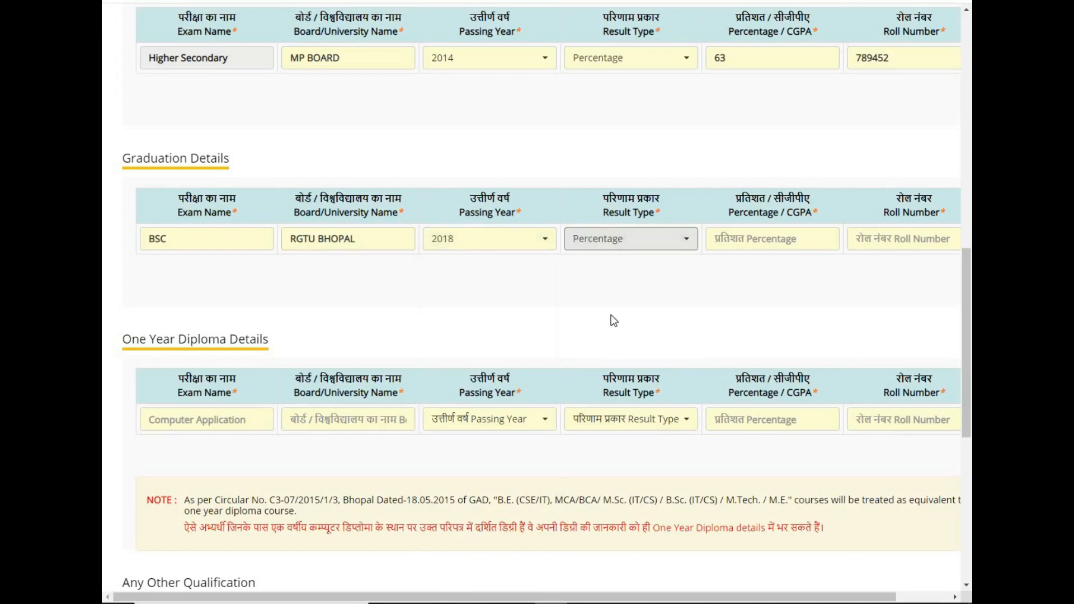
{"action": "left_click", "coordinate": [726, 236]}
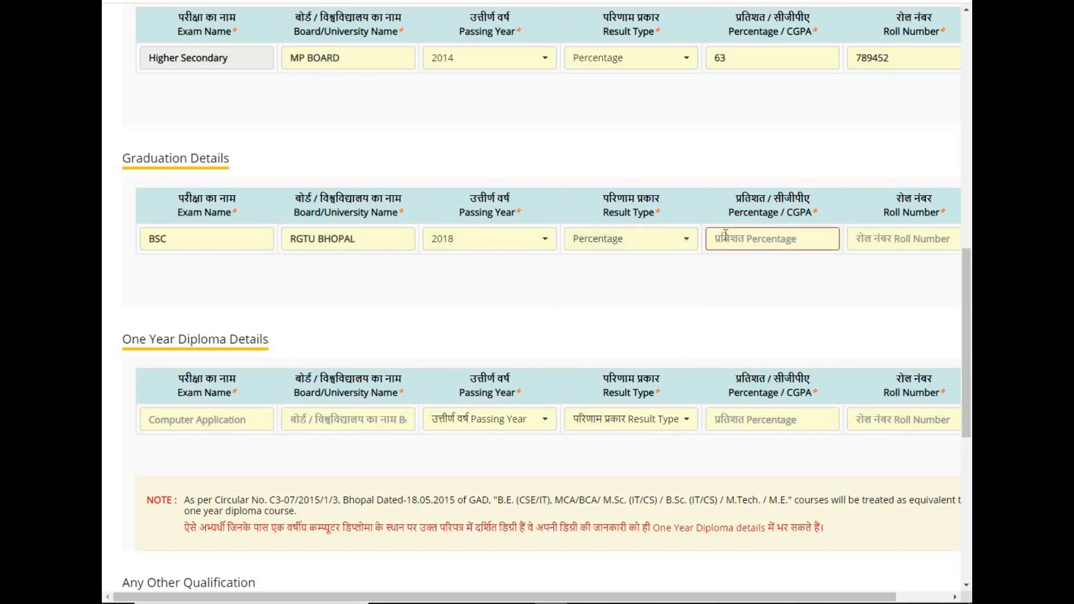
{"action": "type", "text": "72"}
{"action": "left_click", "coordinate": [872, 239]}
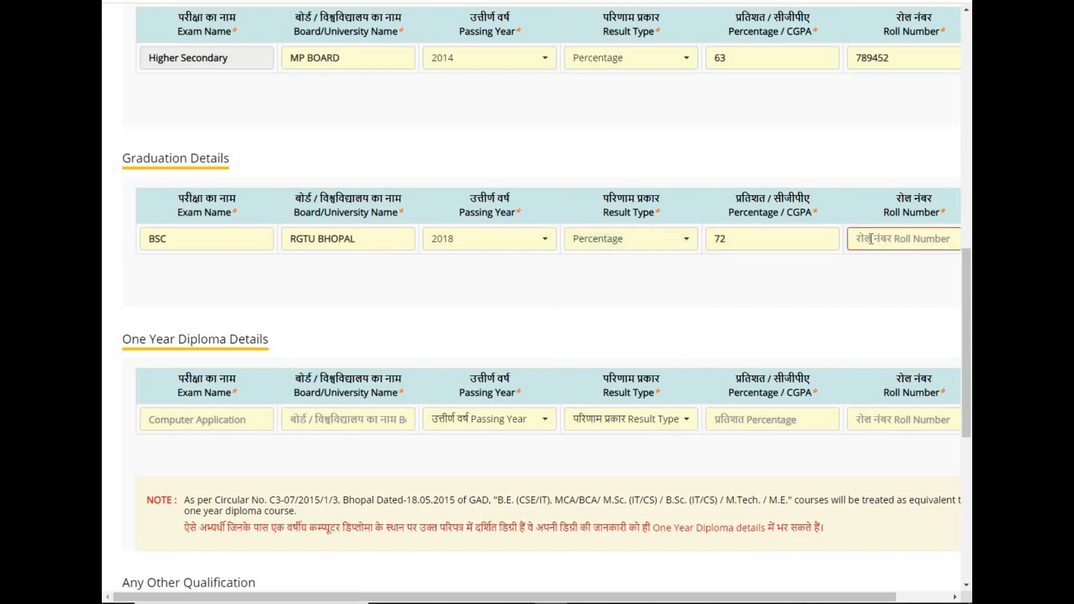
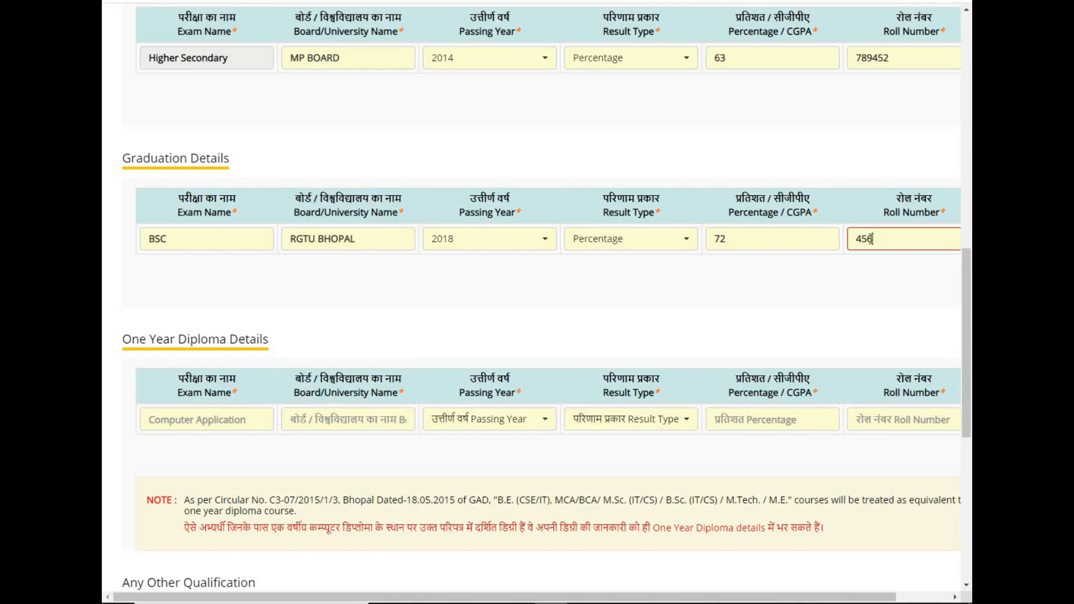
{"action": "left_click", "coordinate": [821, 311]}
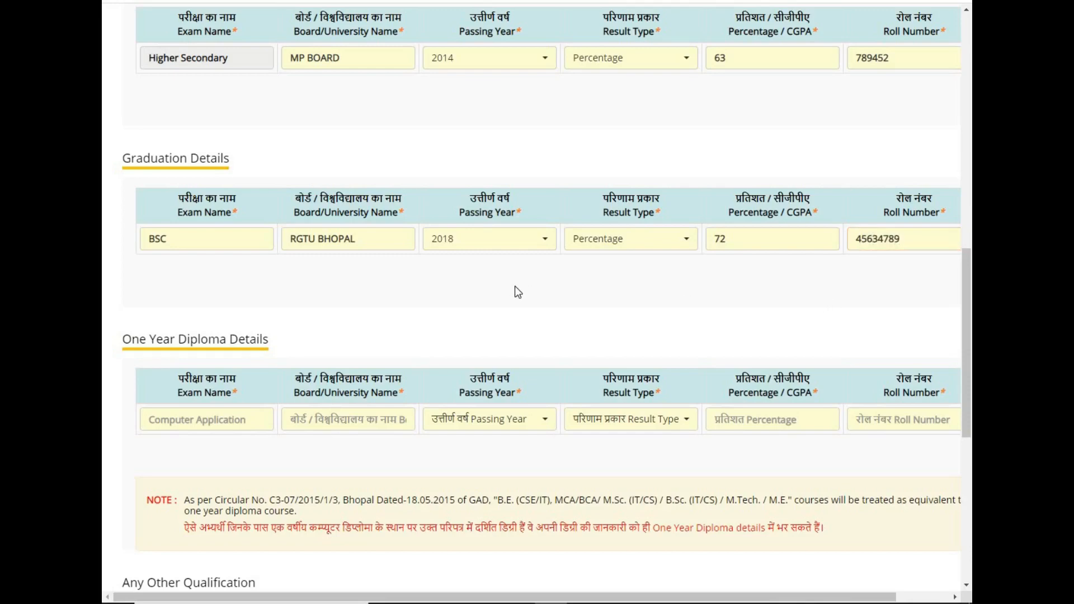
Enter diploma PGDCA from AISECT UNIVERSITY, passed in 2019.
{"action": "left_click", "coordinate": [176, 420]}
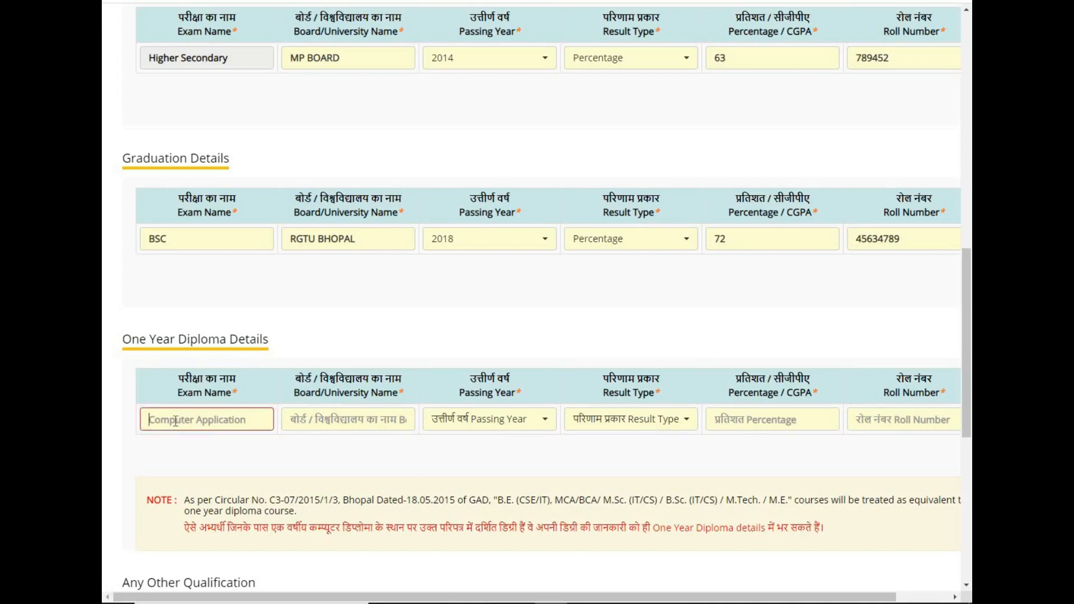
{"action": "type", "text": "PGDCA"}
{"action": "left_click", "coordinate": [310, 418]}
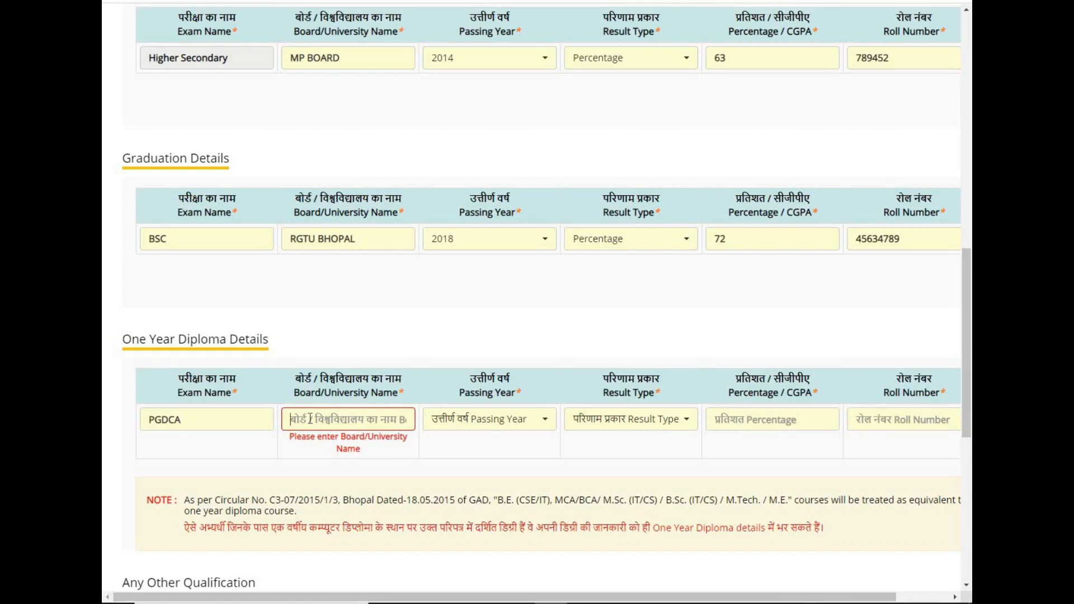
{"action": "type", "text": "A"}
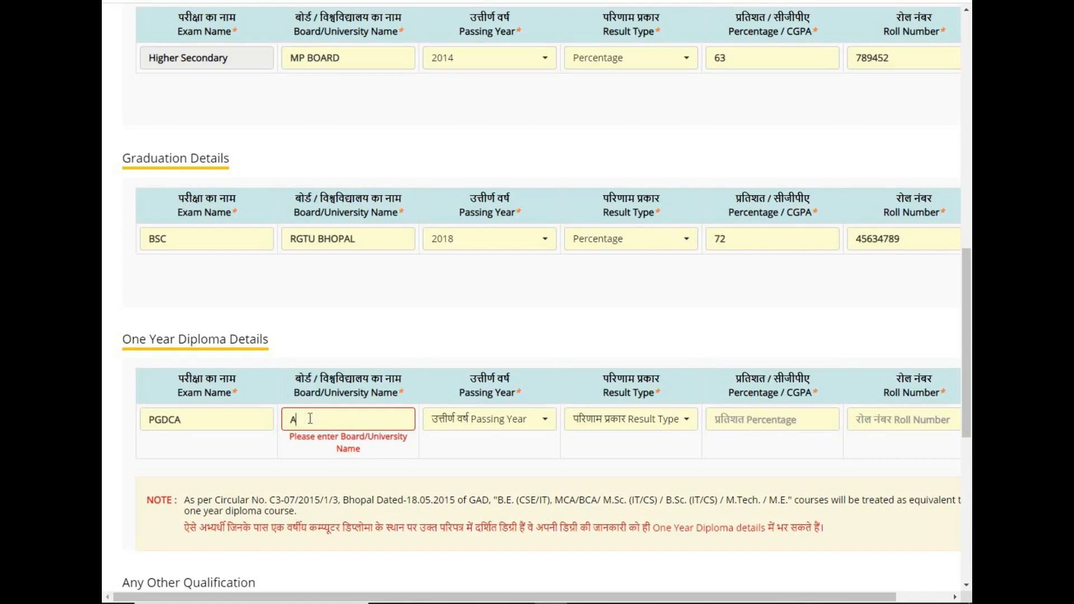
{"action": "type", "text": "ISECT UNIVERSITY"}
{"action": "left_click", "coordinate": [520, 425]}
{"action": "left_click", "coordinate": [451, 148]}
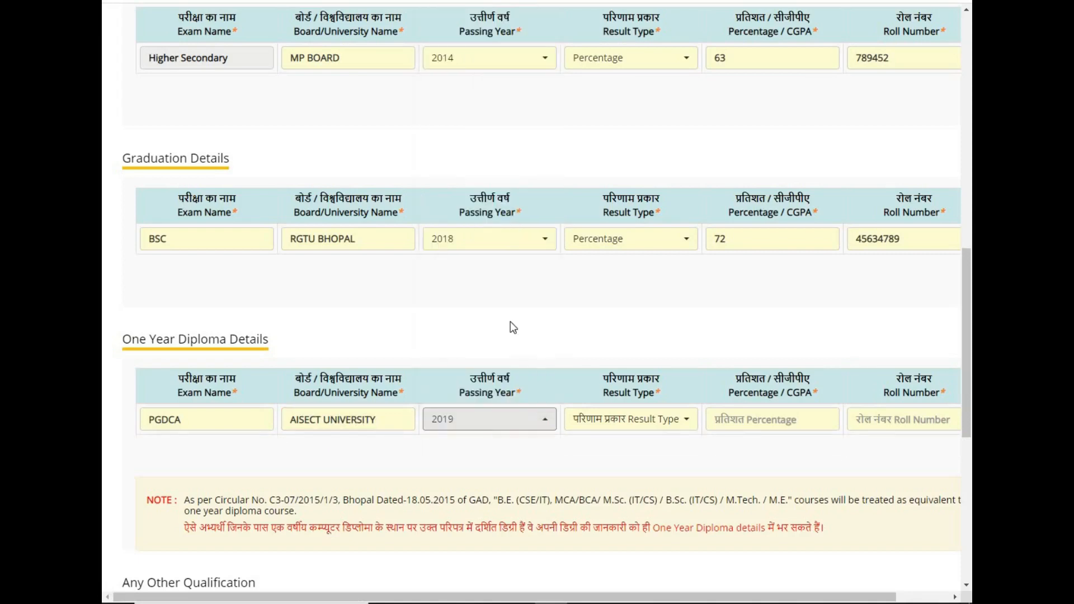
Set the diploma result to Percentage 69 and enter the roll number.
{"action": "left_click", "coordinate": [647, 428]}
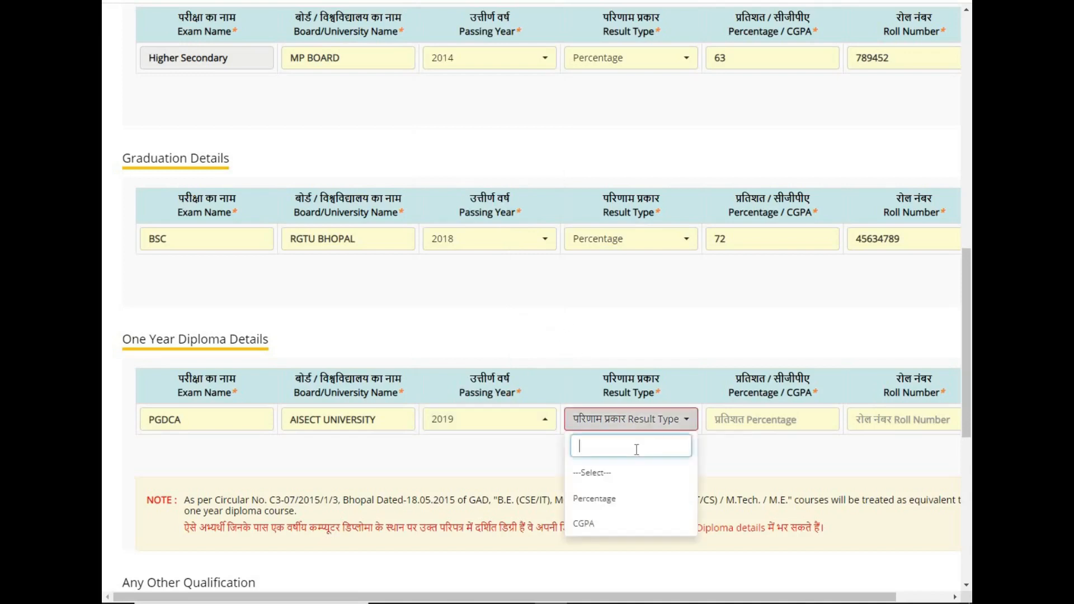
{"action": "left_click", "coordinate": [618, 497]}
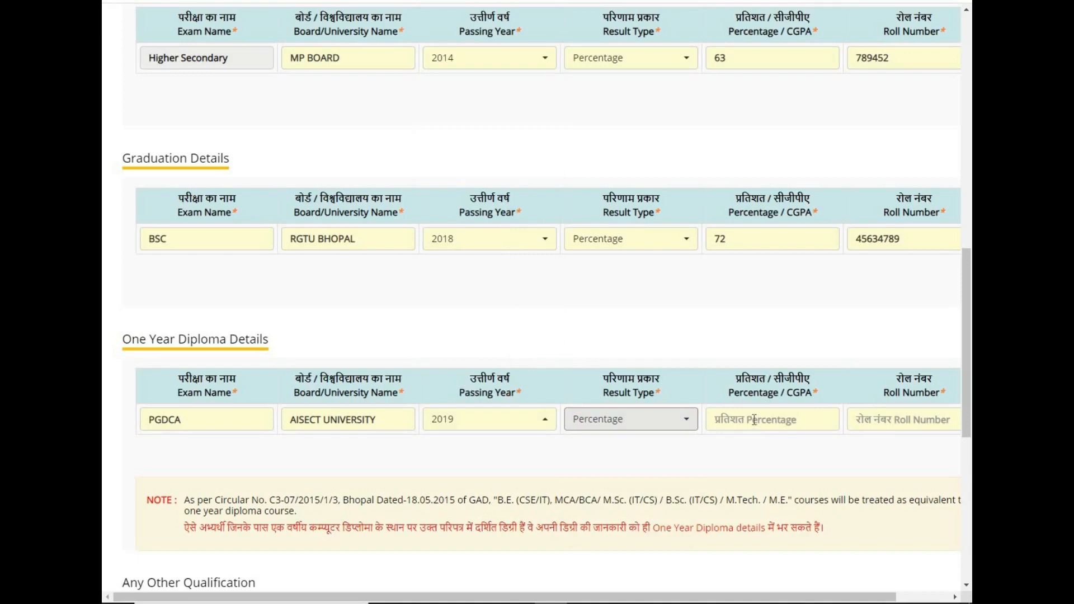
{"action": "left_click", "coordinate": [753, 419]}
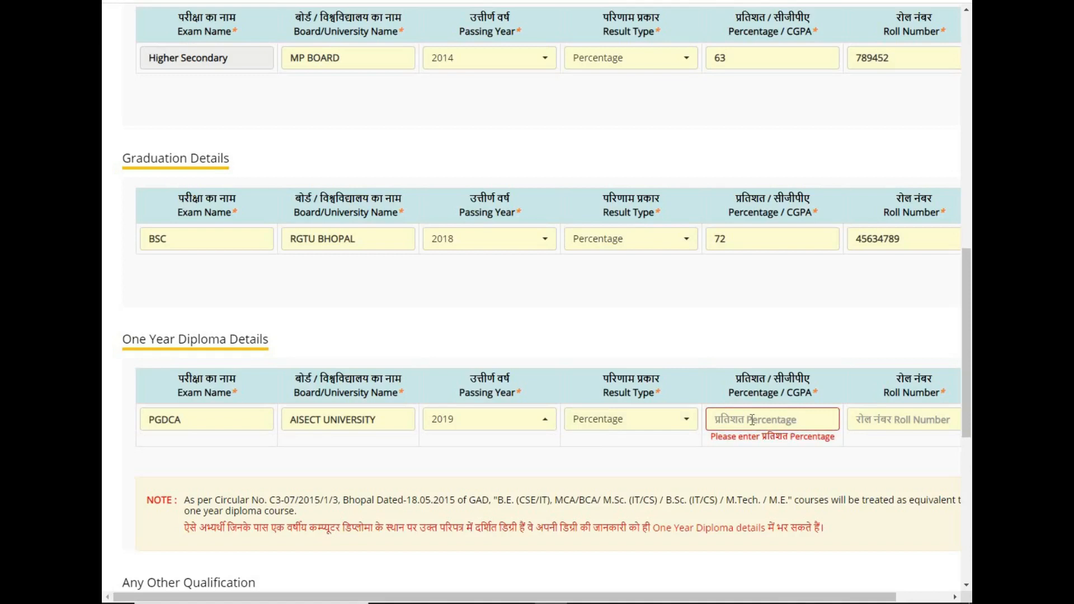
{"action": "type", "text": "69"}
{"action": "left_click", "coordinate": [870, 416]}
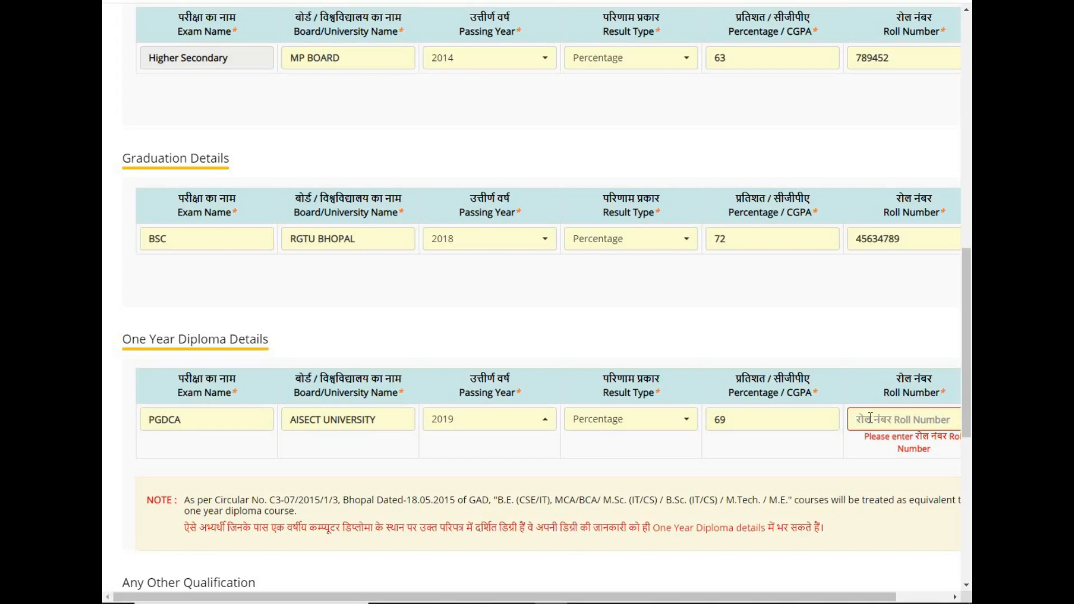
{"action": "type", "text": "654978"}
{"action": "left_click", "coordinate": [802, 450]}
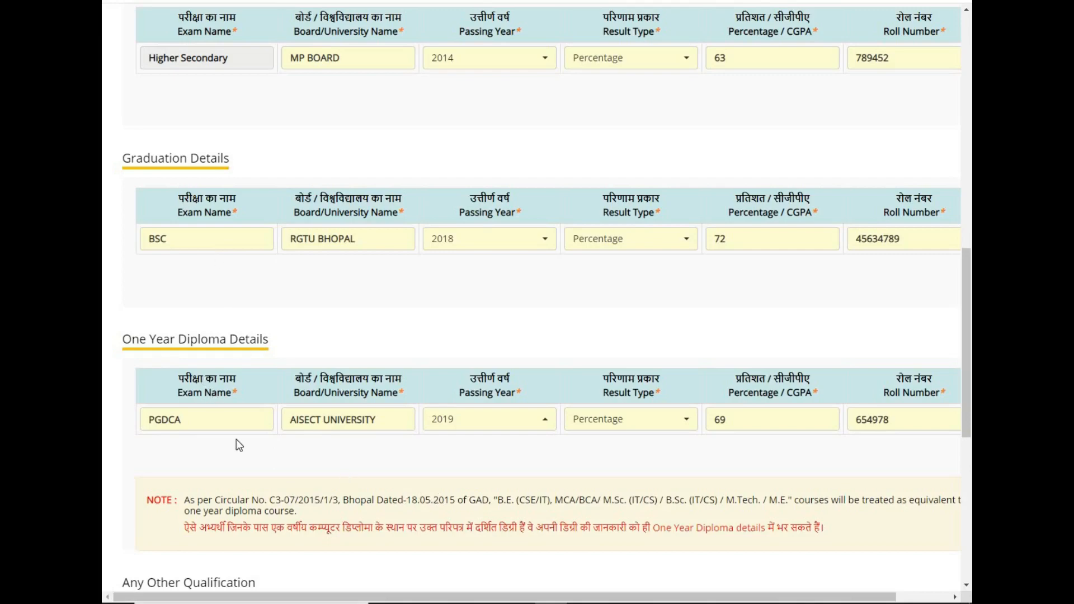
Answer No to the typewriting examination question and Yes to holding a valid CPCT score card.
{"action": "left_click_drag", "start_coordinate": [962, 396], "coordinate": [932, 544]}
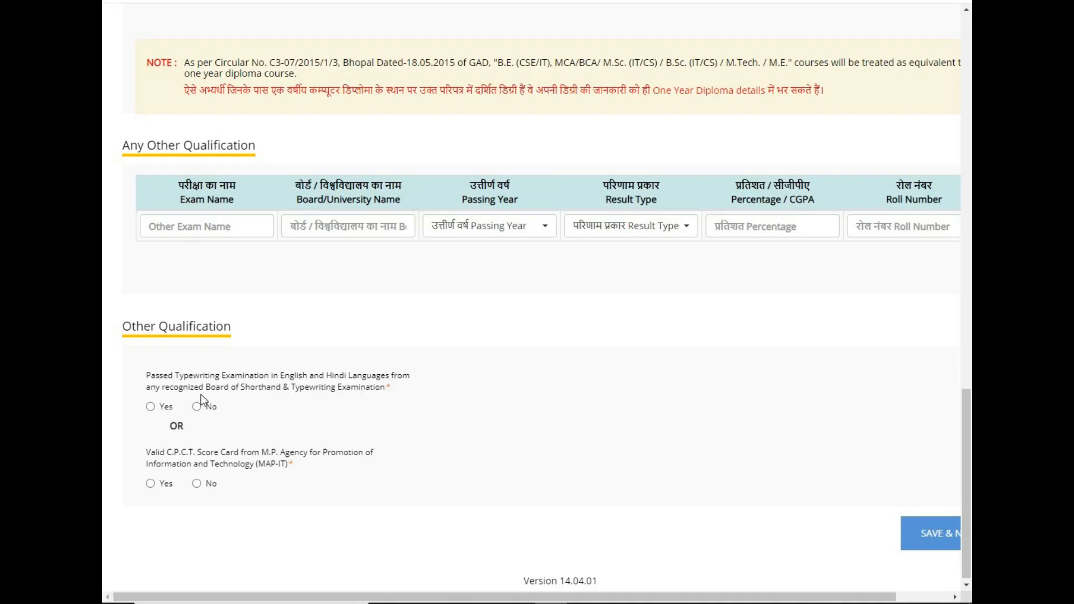
{"action": "left_click", "coordinate": [150, 407]}
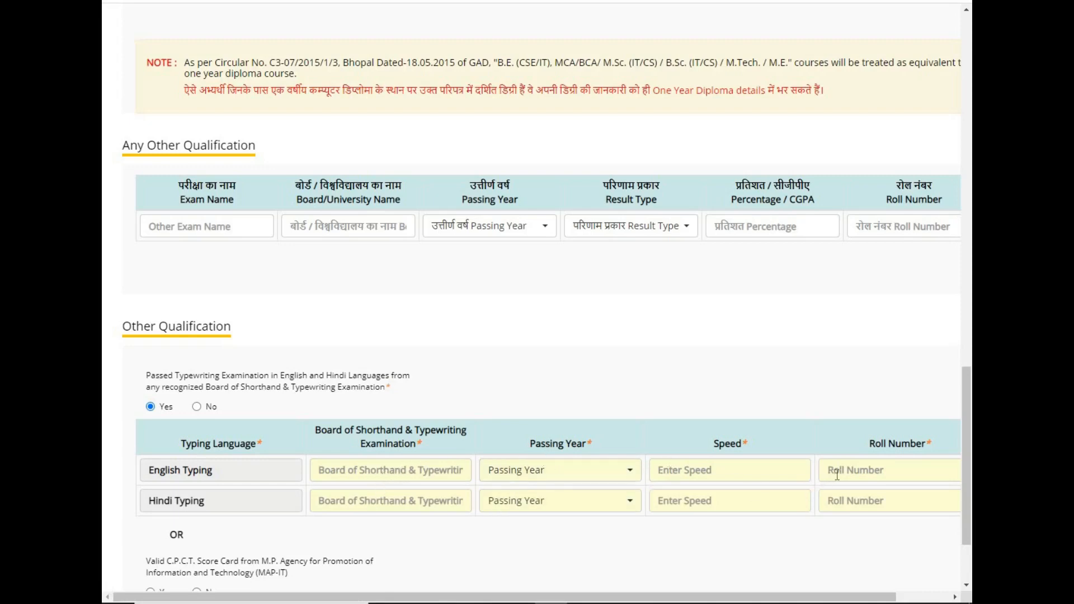
{"action": "left_click", "coordinate": [557, 474]}
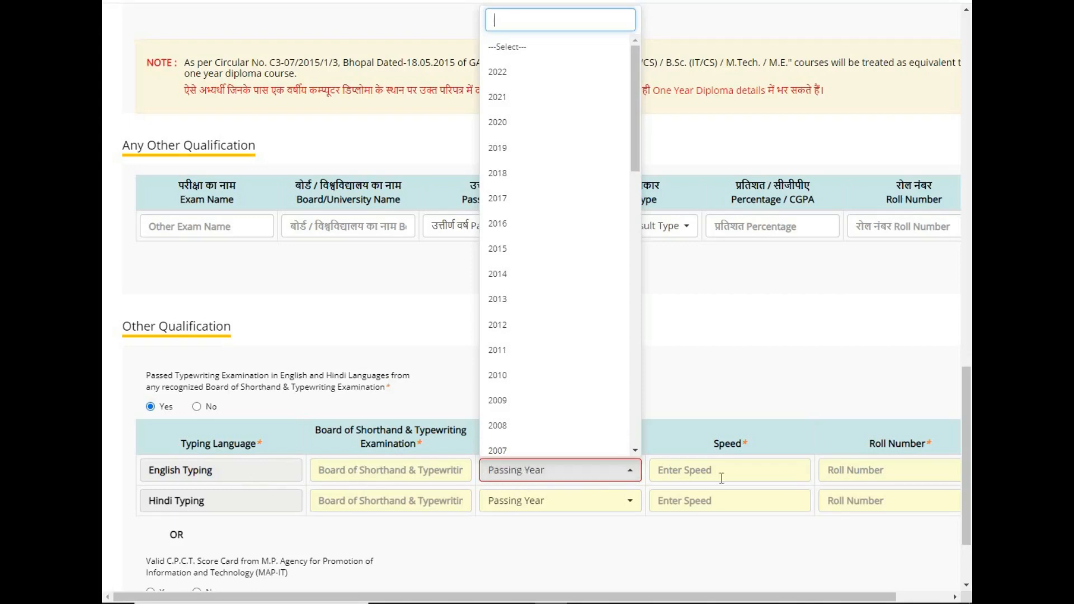
{"action": "left_click", "coordinate": [197, 407]}
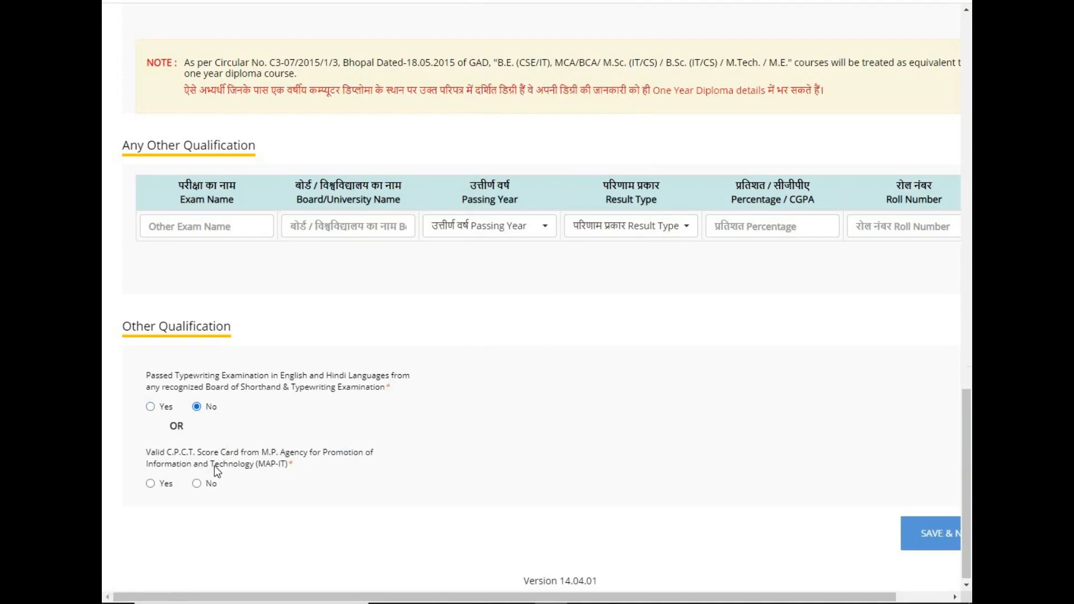
{"action": "left_click", "coordinate": [150, 483]}
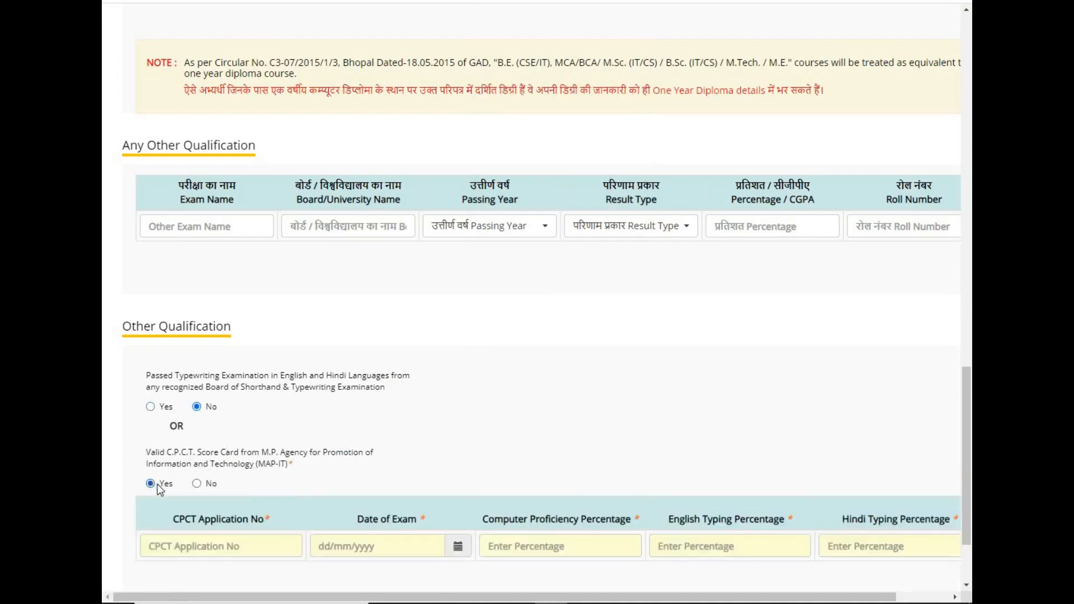
Enter the CPCT application number.
{"action": "left_click", "coordinate": [188, 544]}
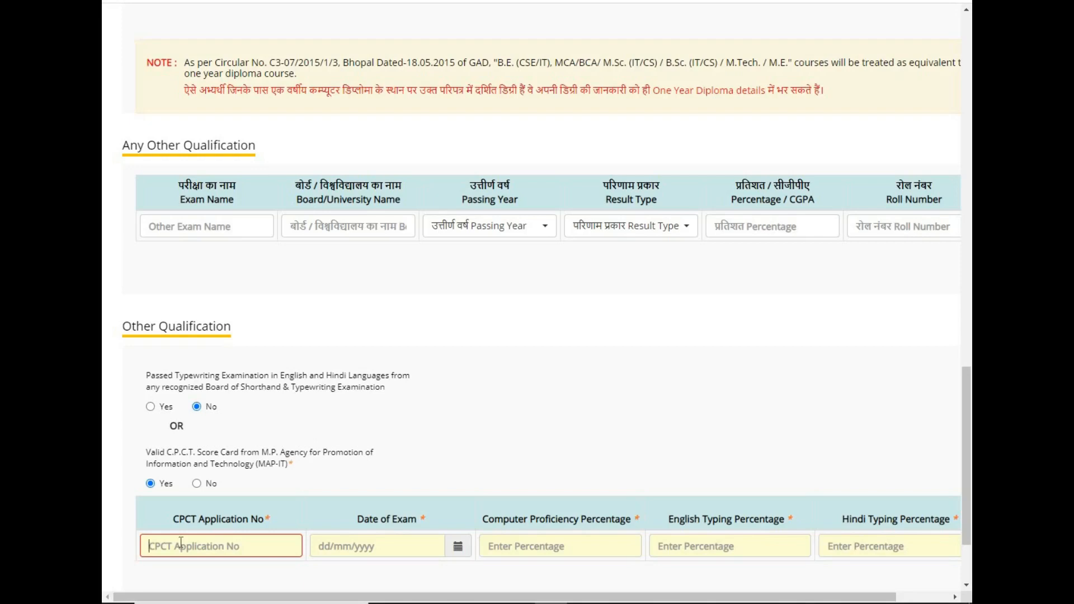
Set the CPCT Date of Exam to 25/08/2021 and bring up the CPCT score card in Word.
{"action": "scroll", "coordinate": [548, 468], "scroll_direction": "down", "scroll_amount": 2}
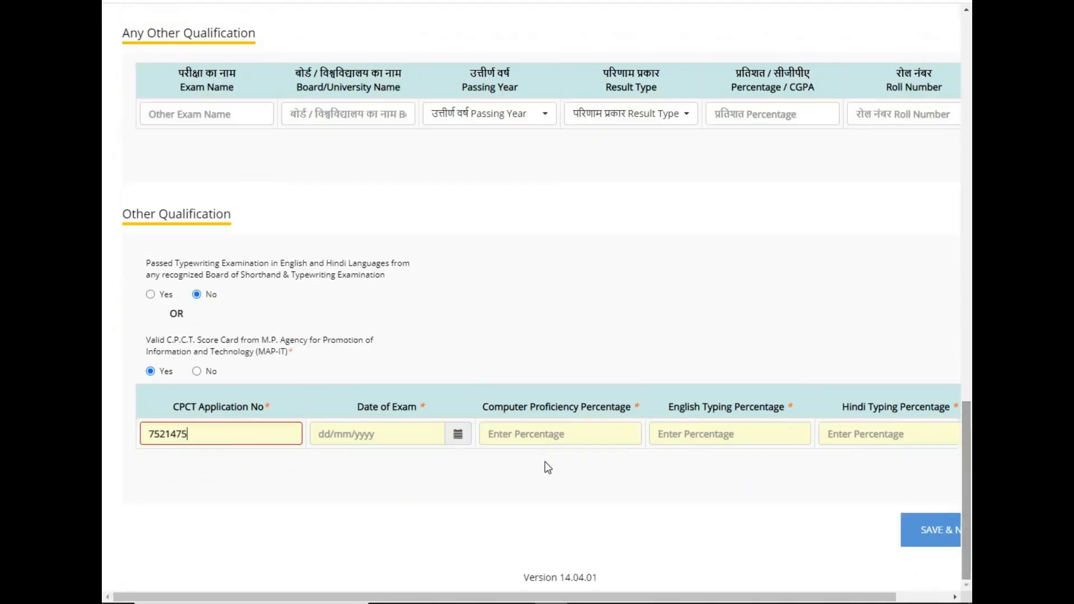
{"action": "left_click", "coordinate": [458, 434]}
{"action": "left_click", "coordinate": [411, 262]}
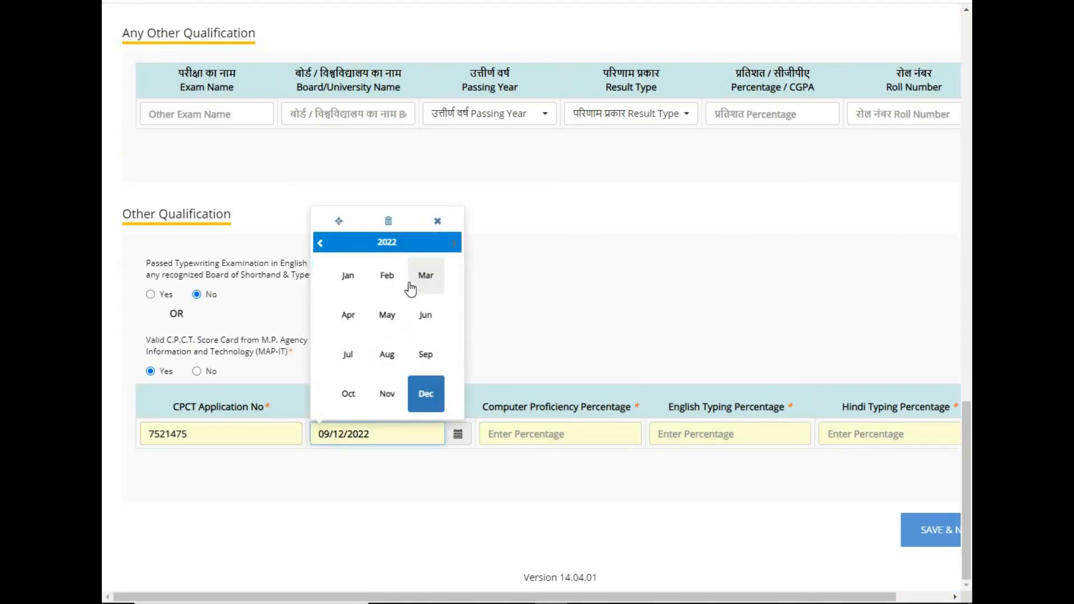
{"action": "left_click", "coordinate": [387, 247]}
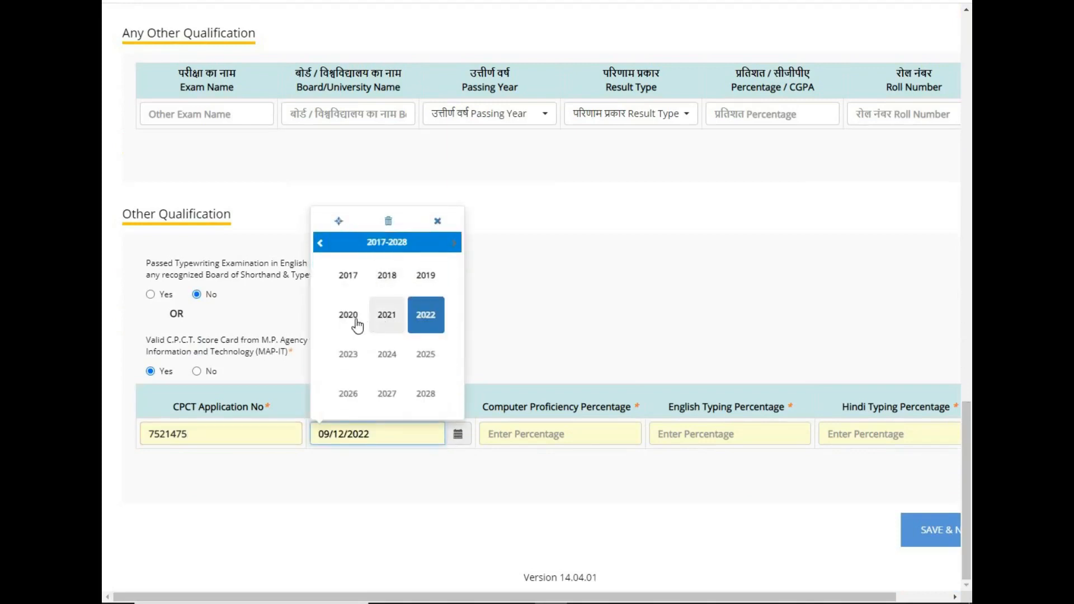
{"action": "left_click", "coordinate": [391, 319]}
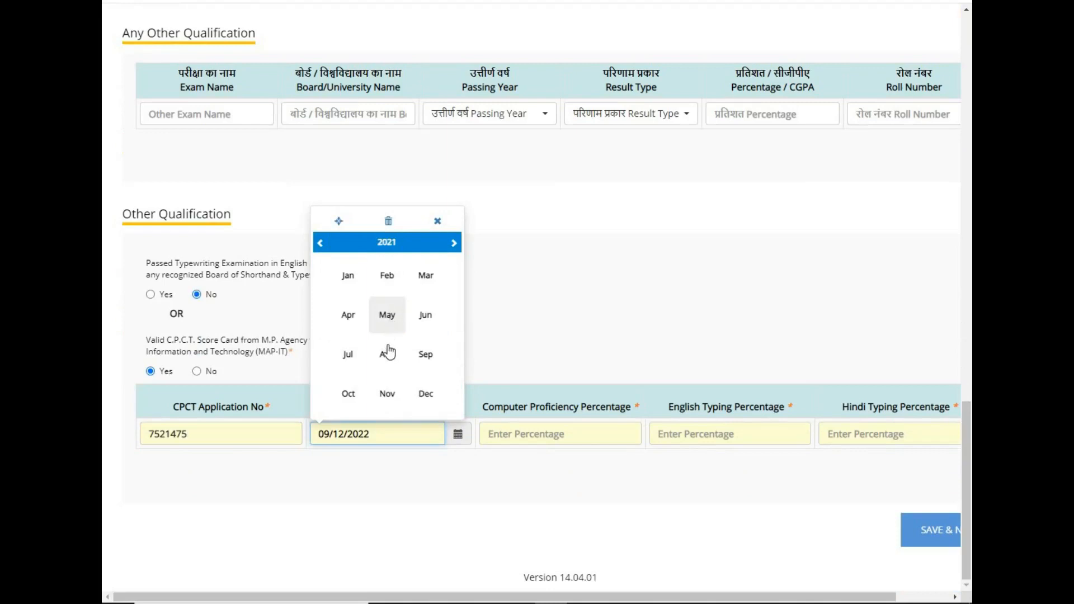
{"action": "left_click", "coordinate": [390, 362]}
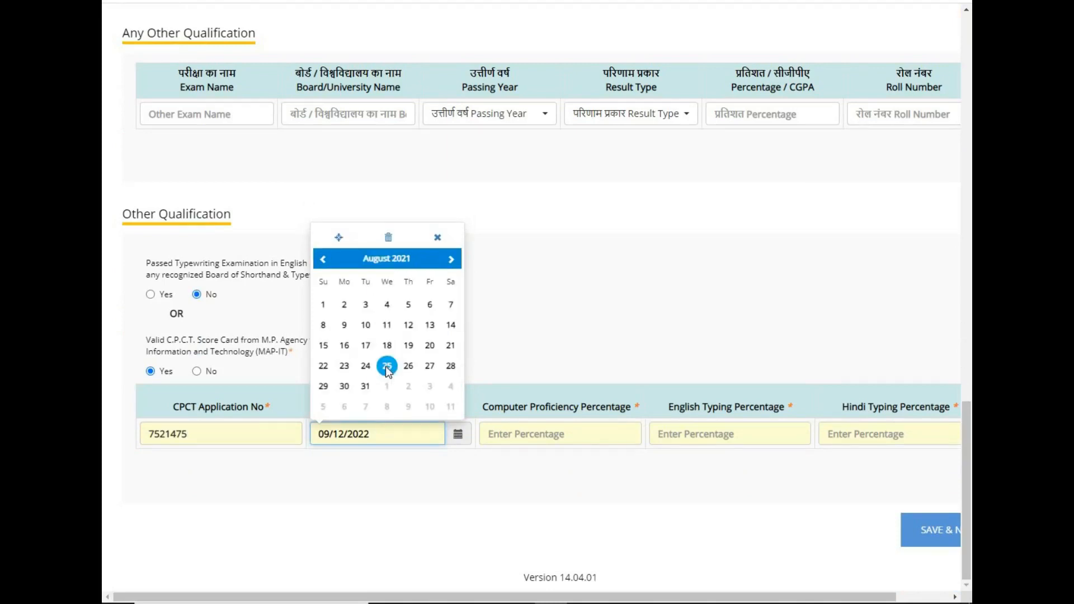
{"action": "left_click", "coordinate": [387, 367]}
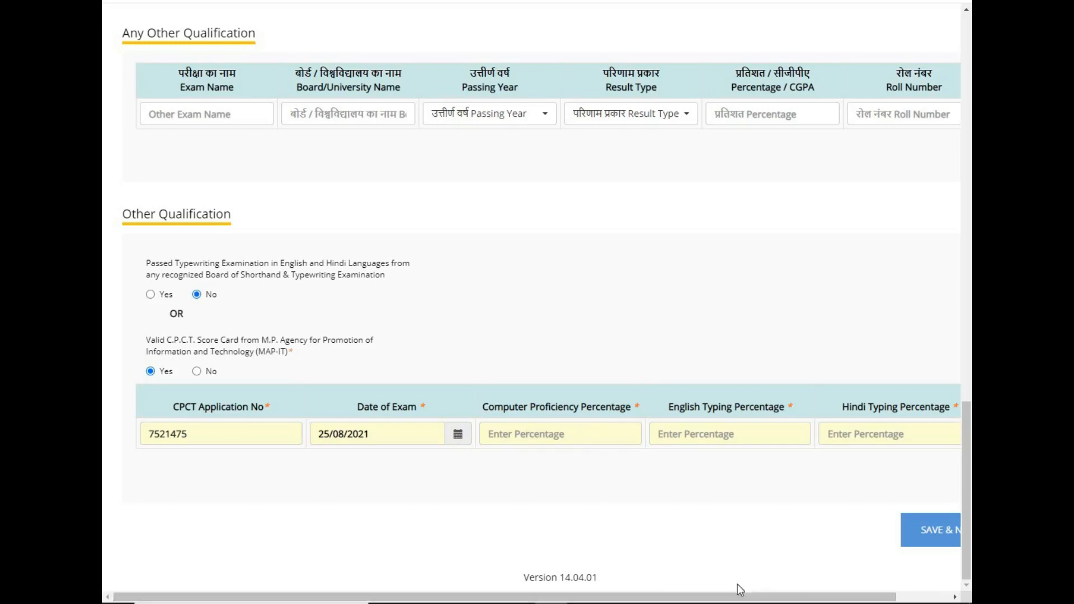
{"action": "left_click", "coordinate": [749, 603]}
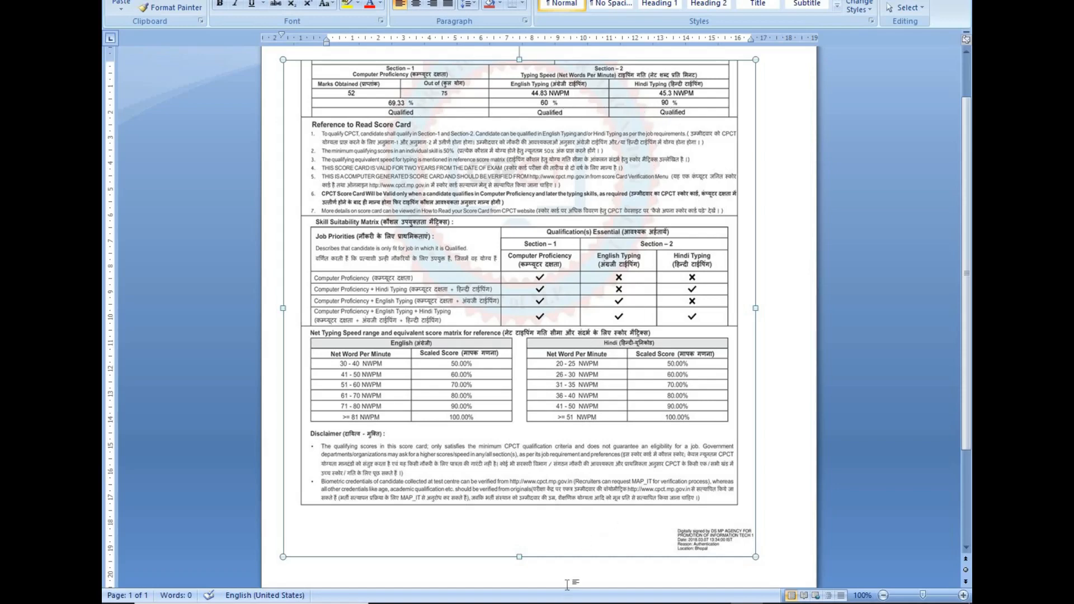
Enter CPCT percentages 69 proficiency, 60 English and 90 Hindi, then save and continue.
{"action": "mouse_move", "coordinate": [552, 603]}
{"action": "left_click", "coordinate": [593, 496]}
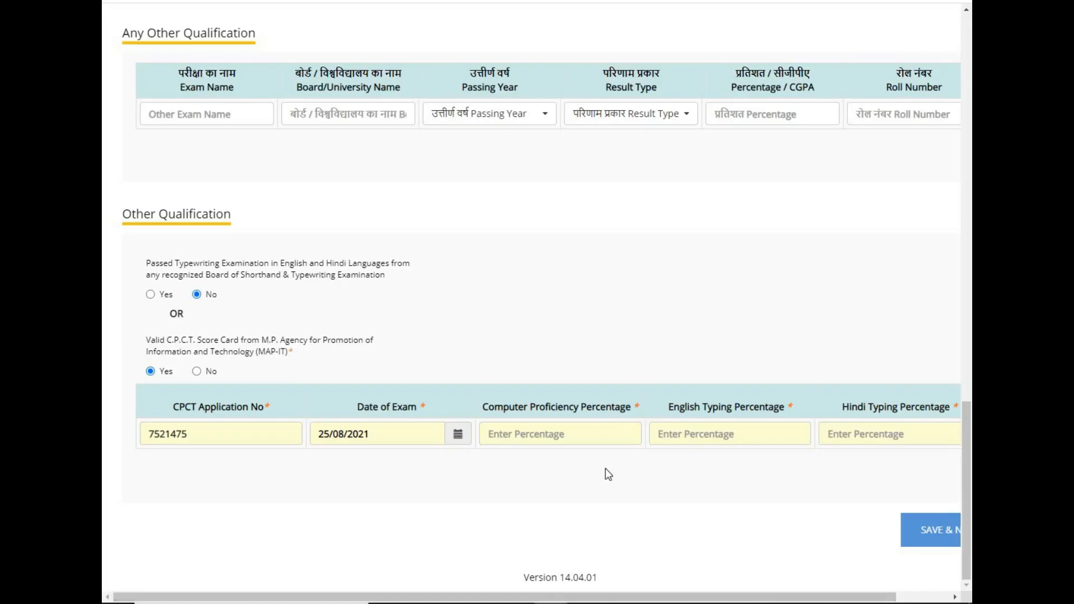
{"action": "left_click", "coordinate": [521, 435]}
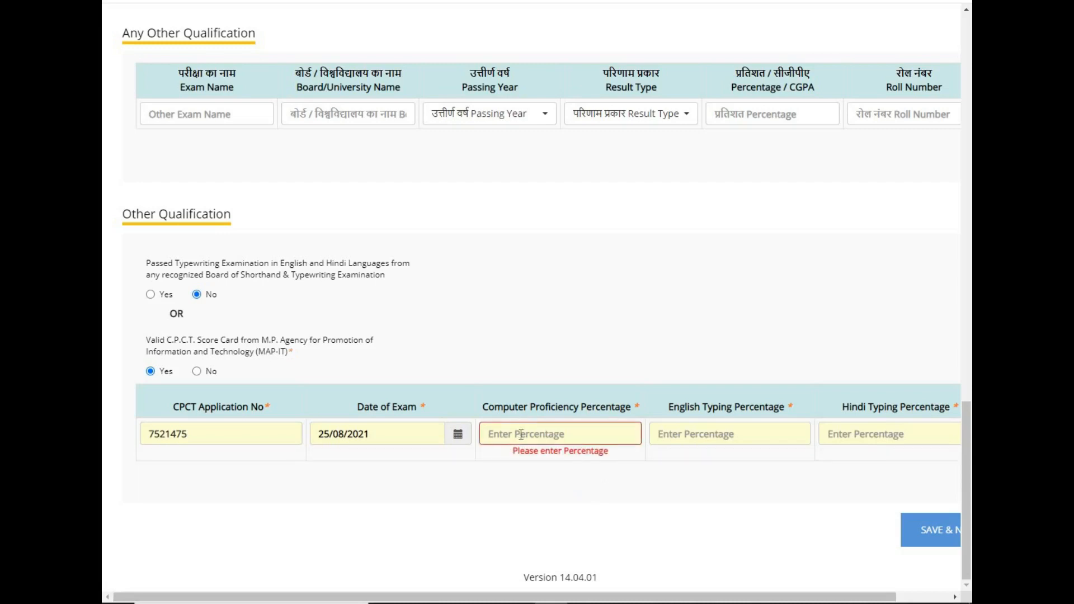
{"action": "type", "text": "69"}
{"action": "left_click", "coordinate": [688, 432]}
{"action": "type", "text": "60"}
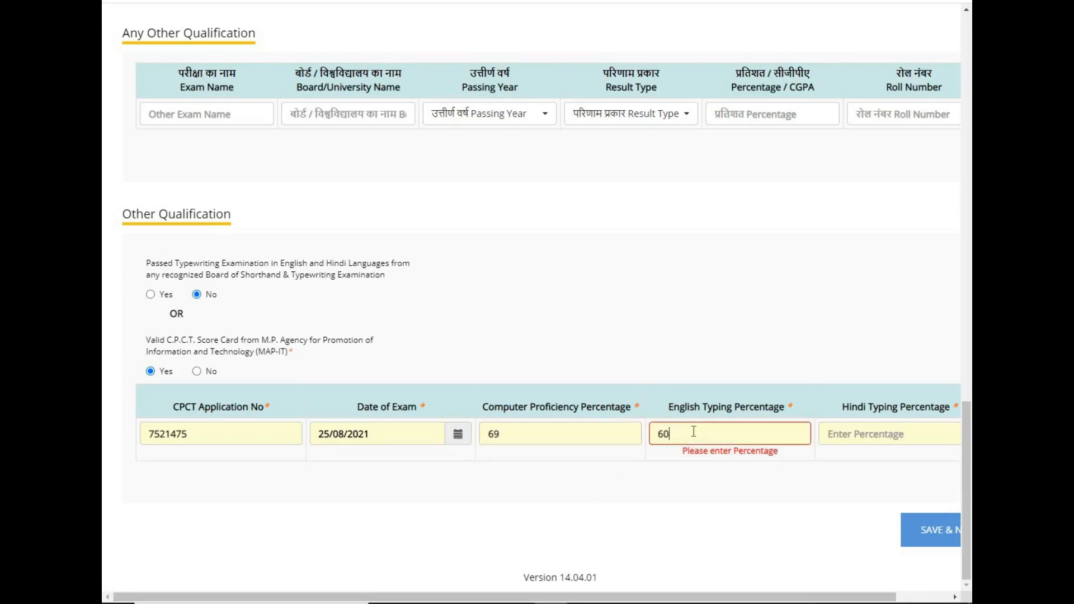
{"action": "left_click", "coordinate": [856, 439]}
{"action": "type", "text": "90"}
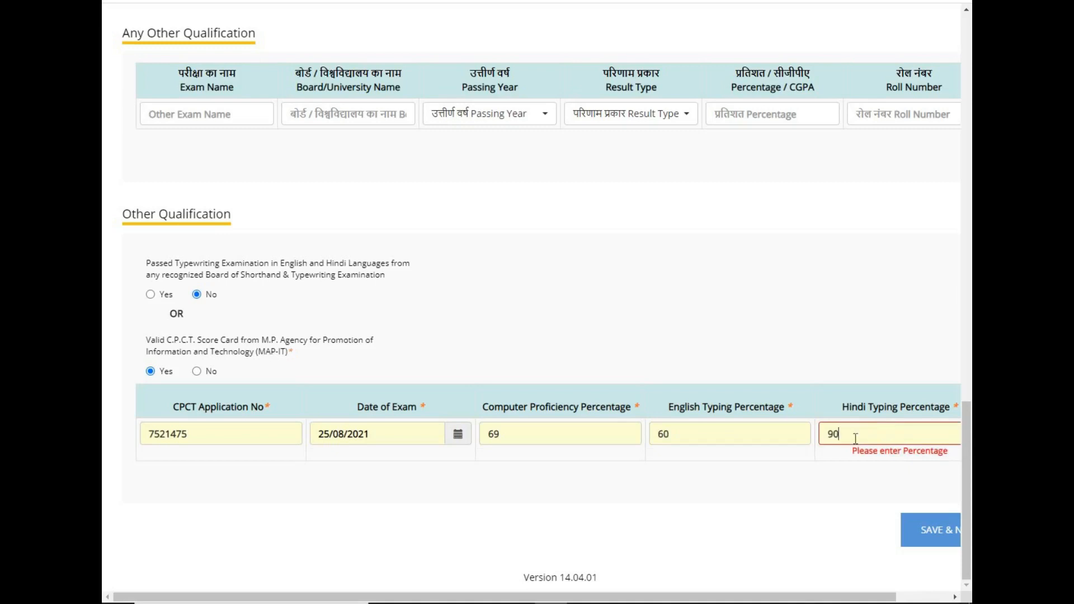
{"action": "left_click", "coordinate": [842, 502]}
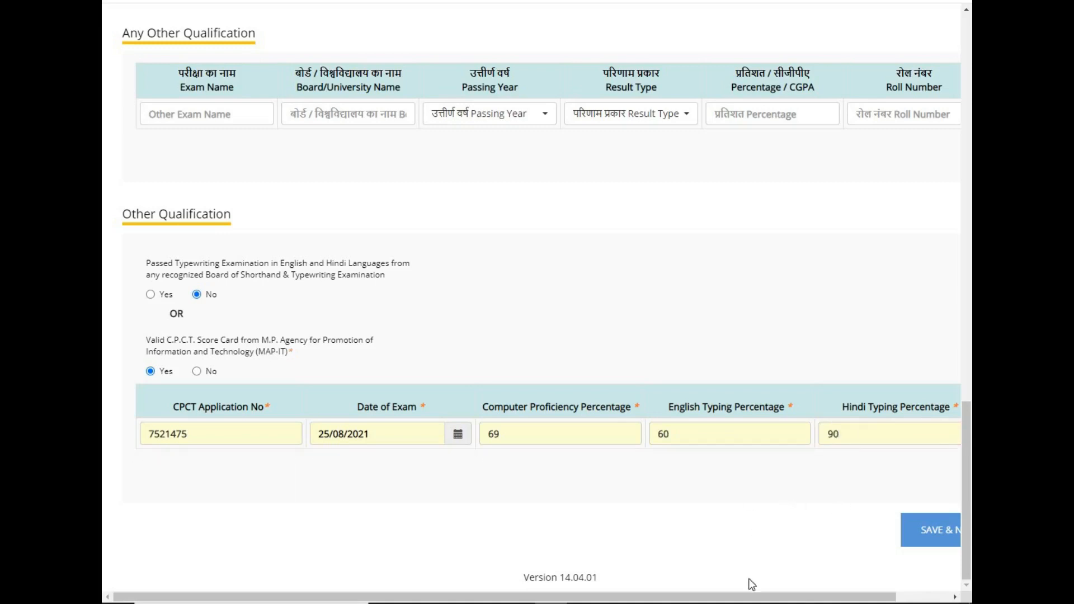
{"action": "left_click", "coordinate": [747, 603]}
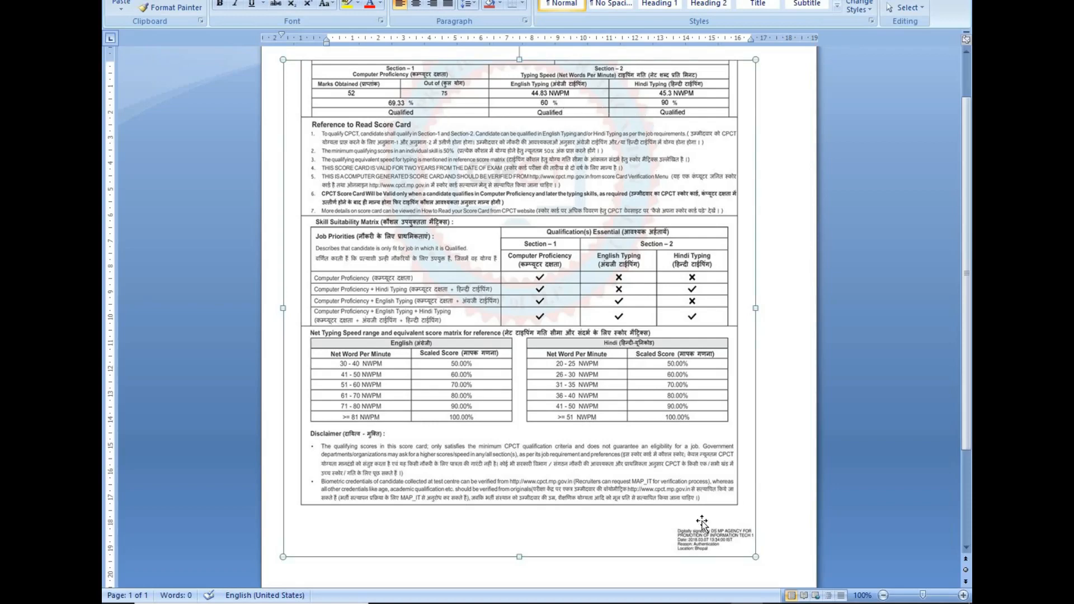
{"action": "left_click", "coordinate": [551, 603]}
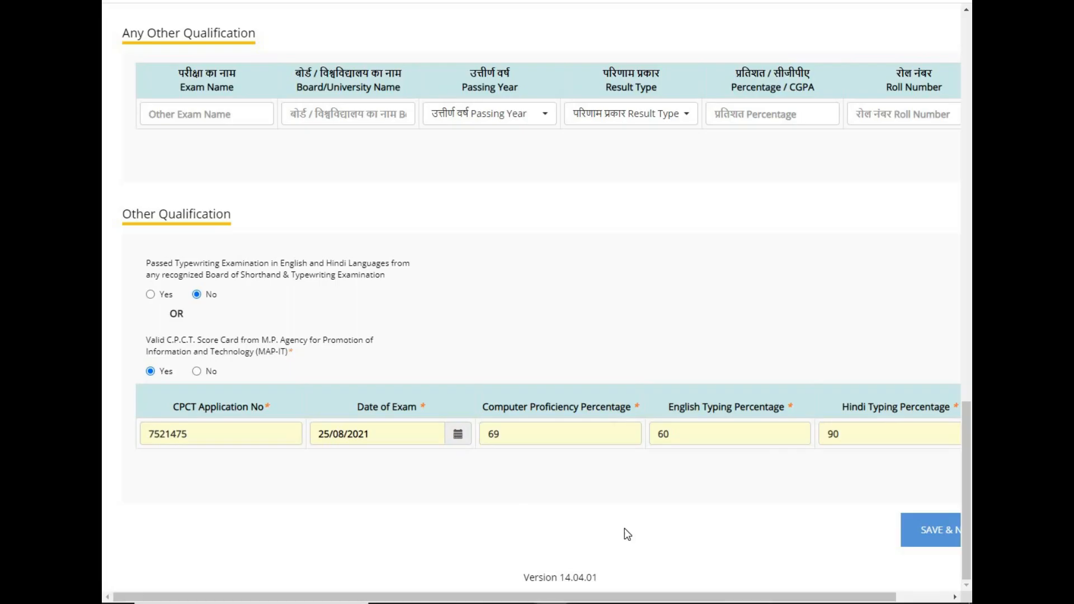
{"action": "left_click", "coordinate": [925, 538]}
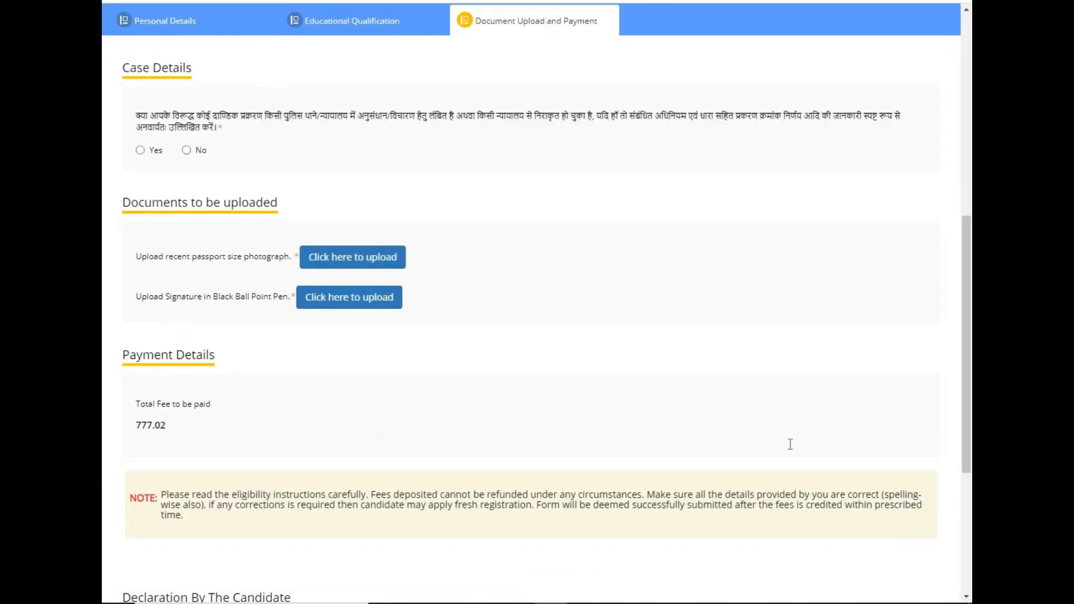
Dismiss the Data Saved alert on the Document Upload and Payment page.
{"action": "left_click", "coordinate": [657, 46]}
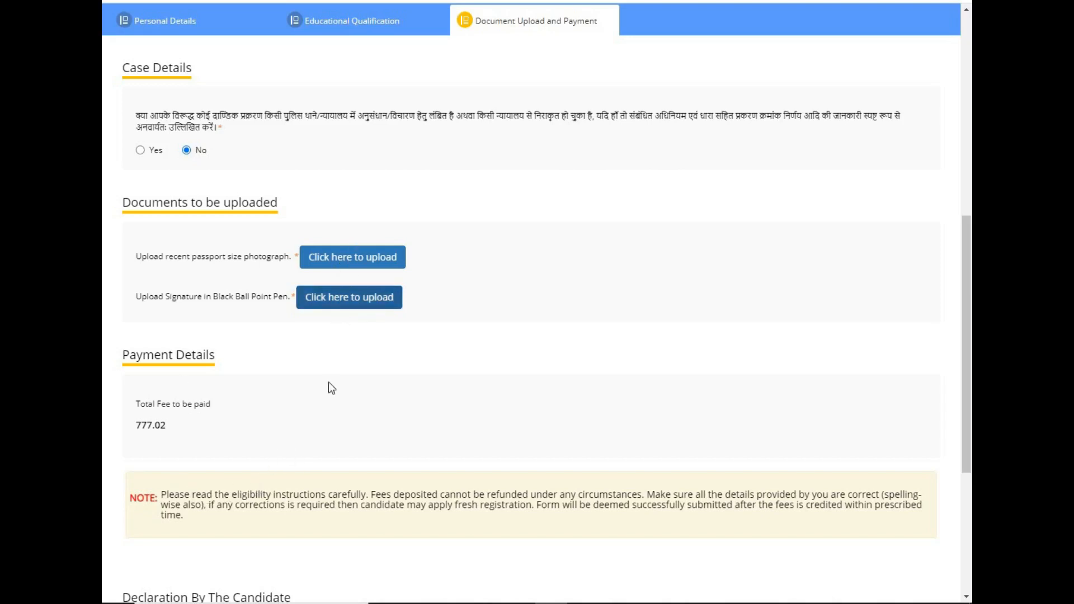
Accept the candidate declaration and confirm submission, opening the SBIePay card payment form for 777.02.
{"action": "left_click_drag", "start_coordinate": [968, 337], "coordinate": [969, 422]}
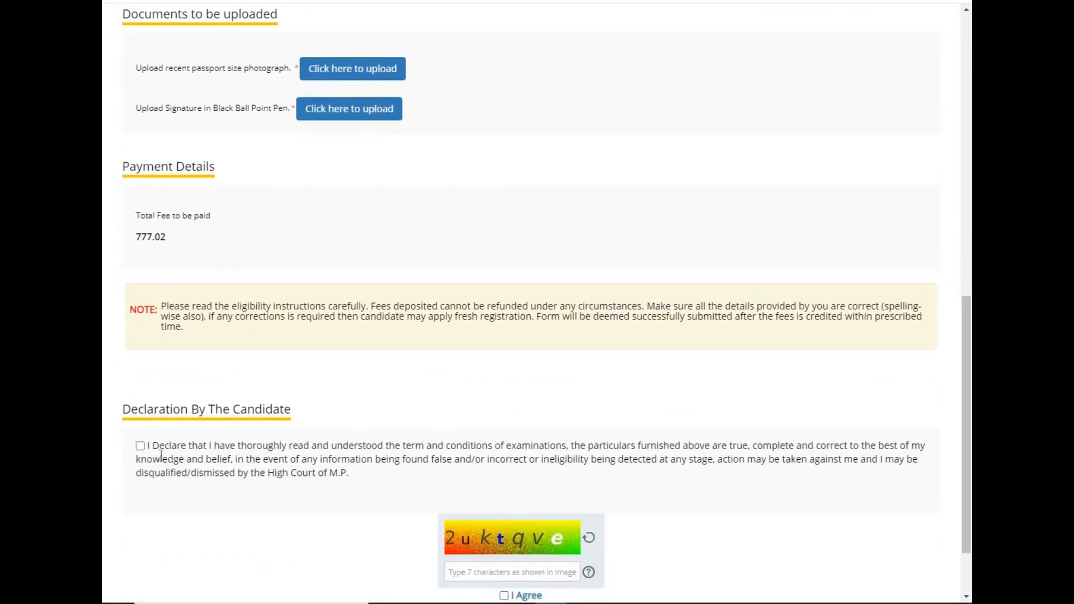
{"action": "left_click", "coordinate": [140, 447]}
{"action": "left_click_drag", "start_coordinate": [968, 343], "coordinate": [968, 382]}
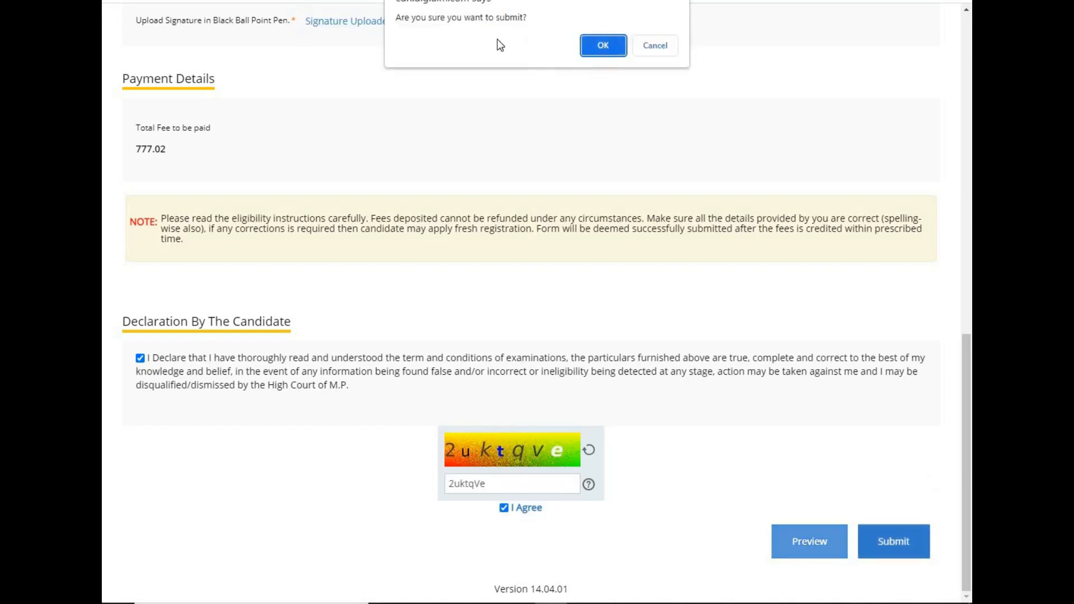
{"action": "left_click", "coordinate": [604, 47]}
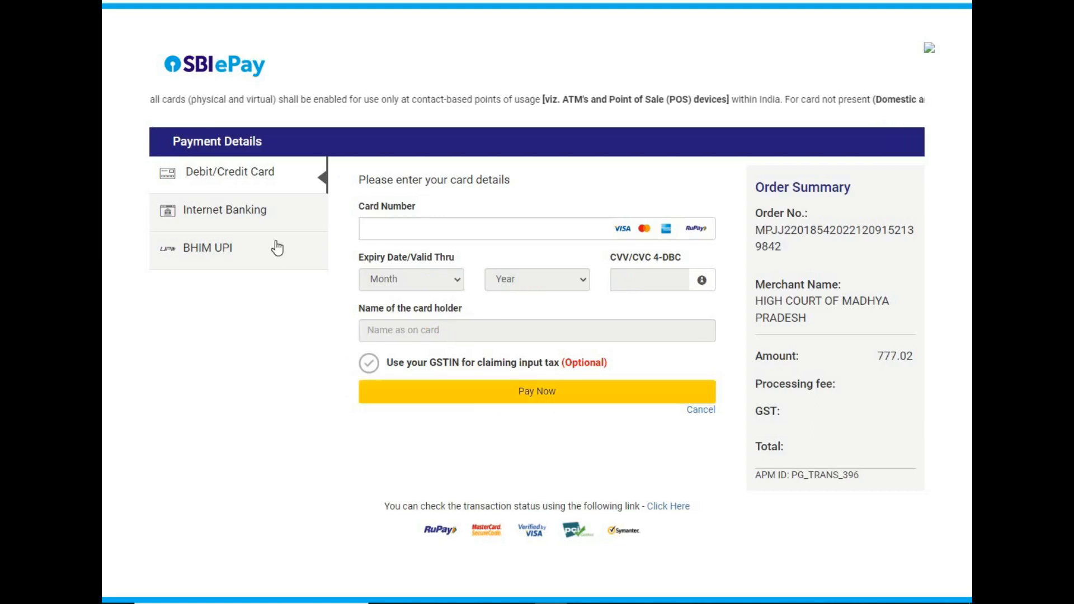
Look through the Internet Banking bank list, then pay by BHIM UPI using the UPI QR option.
{"action": "left_click", "coordinate": [272, 219]}
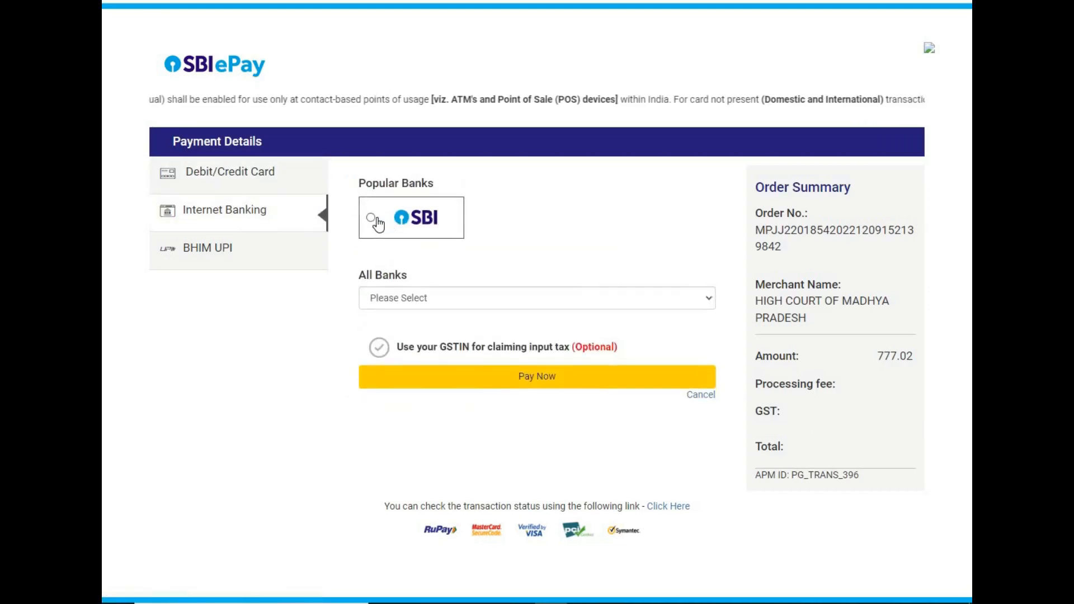
{"action": "left_click", "coordinate": [411, 297]}
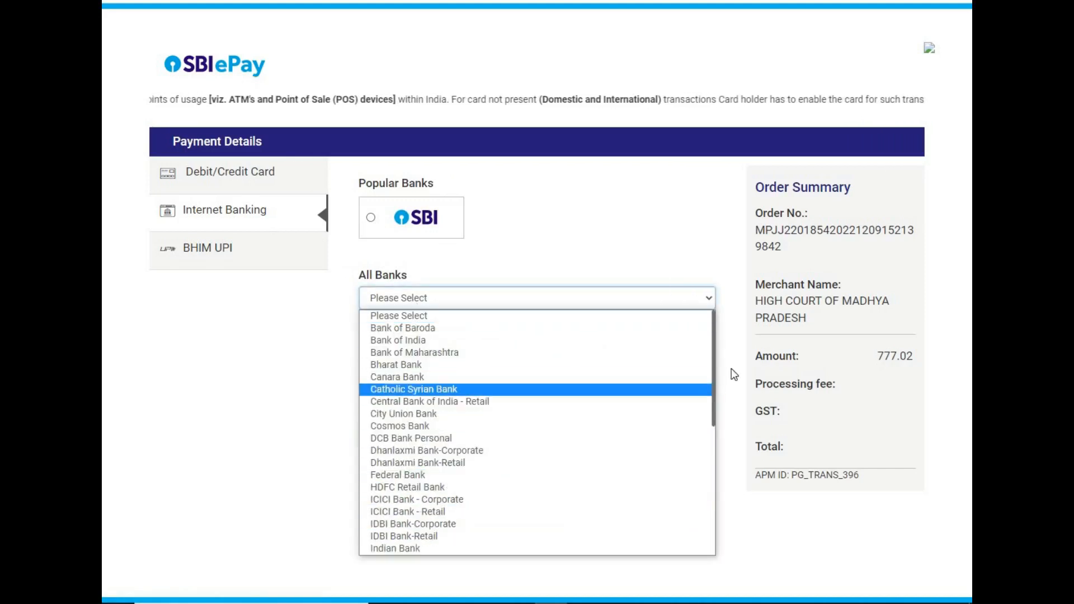
{"action": "left_click_drag", "start_coordinate": [715, 365], "coordinate": [703, 334]}
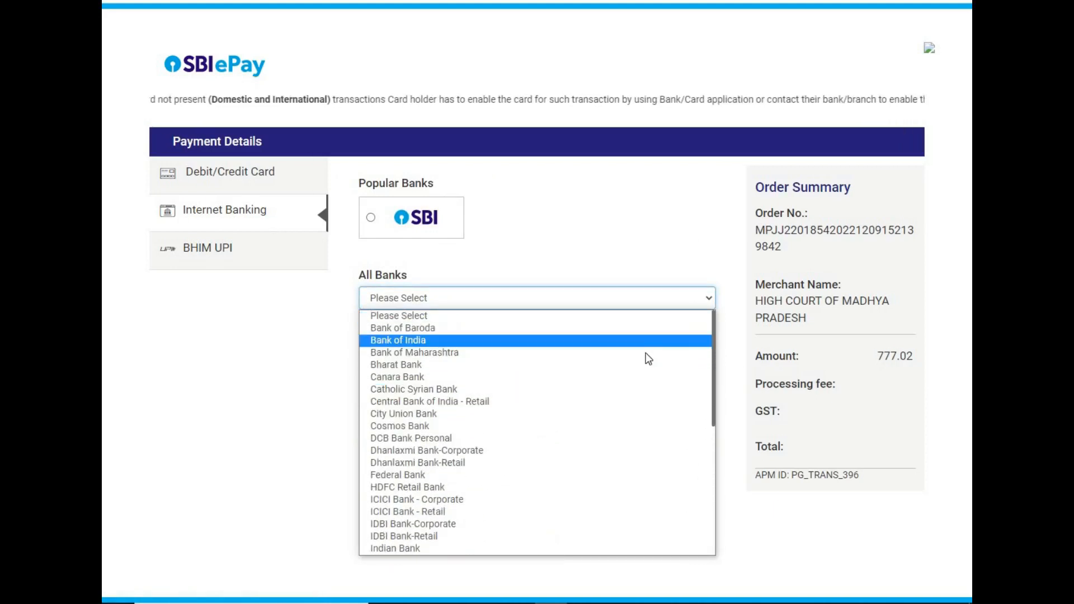
{"action": "left_click", "coordinate": [249, 251]}
{"action": "left_click", "coordinate": [247, 250]}
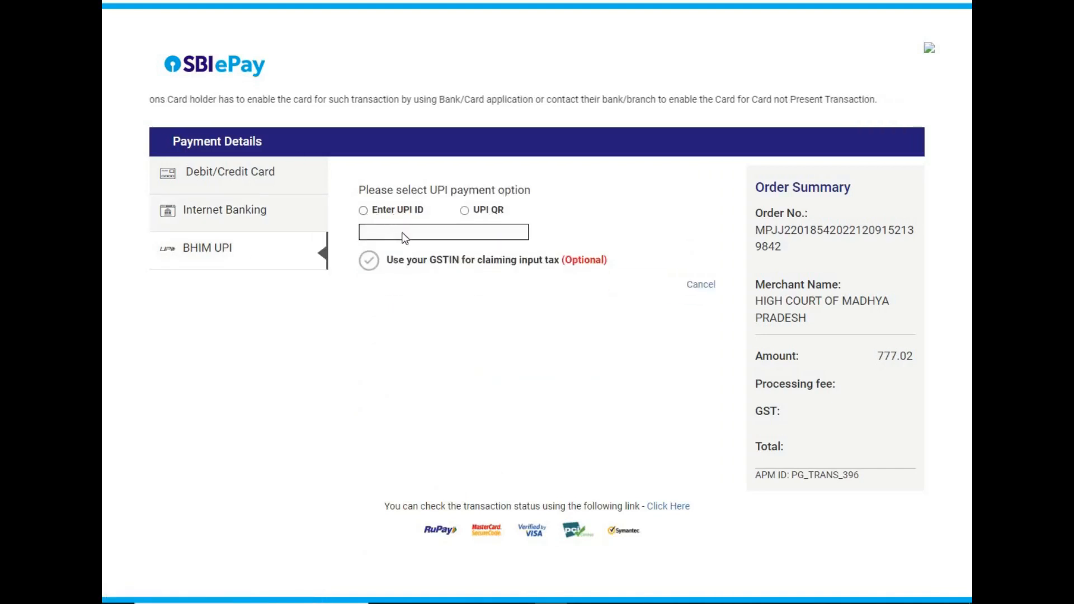
{"action": "left_click", "coordinate": [465, 211]}
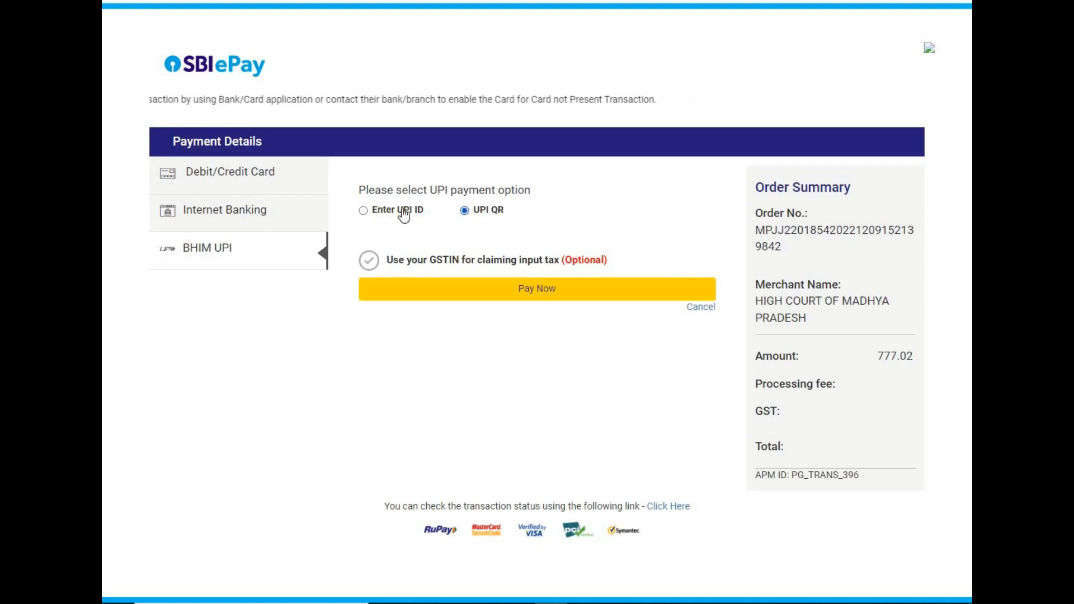